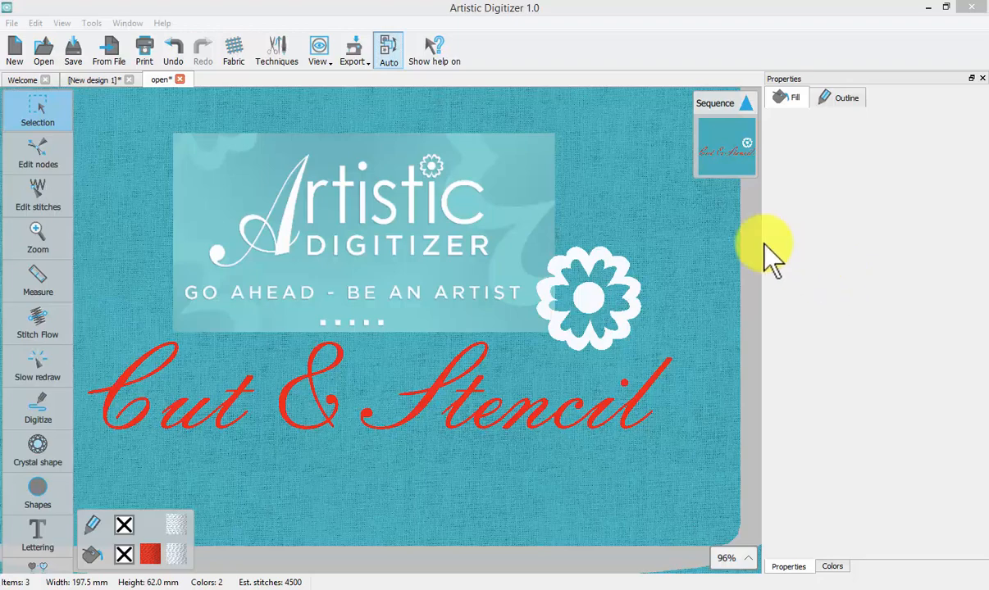
- Review which techniques are enabled and accept the current selection
click(276, 59)
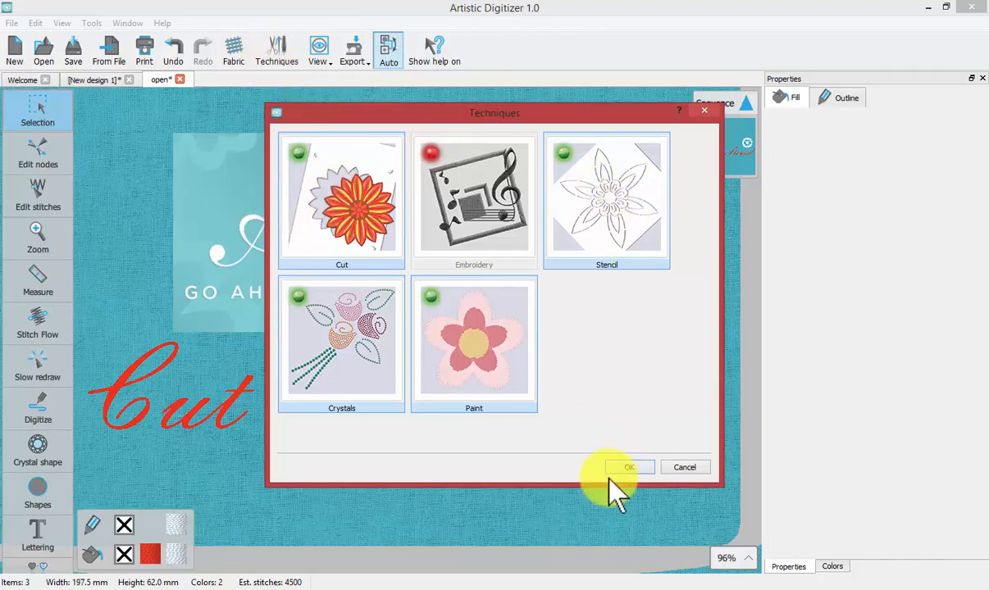
click(630, 468)
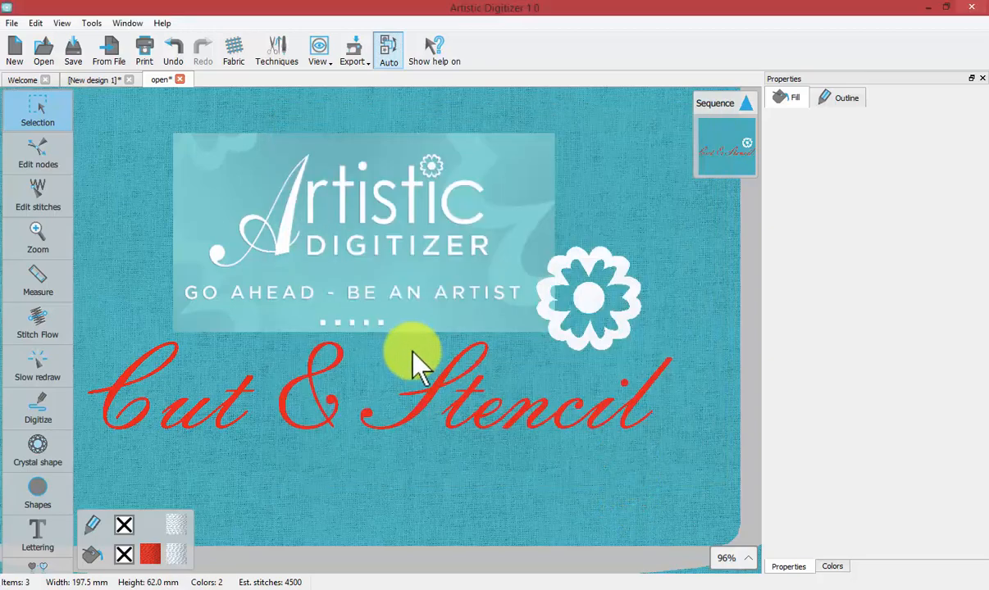
- In New design 1, draw an open wavy freehand curve about 64 mm wide and 12 mm high
click(84, 81)
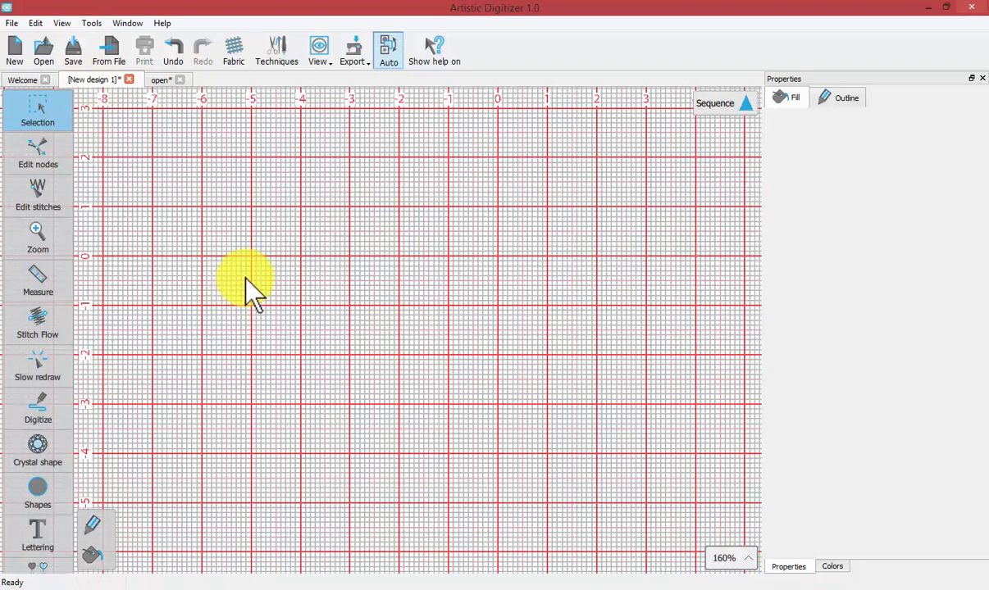
click(35, 412)
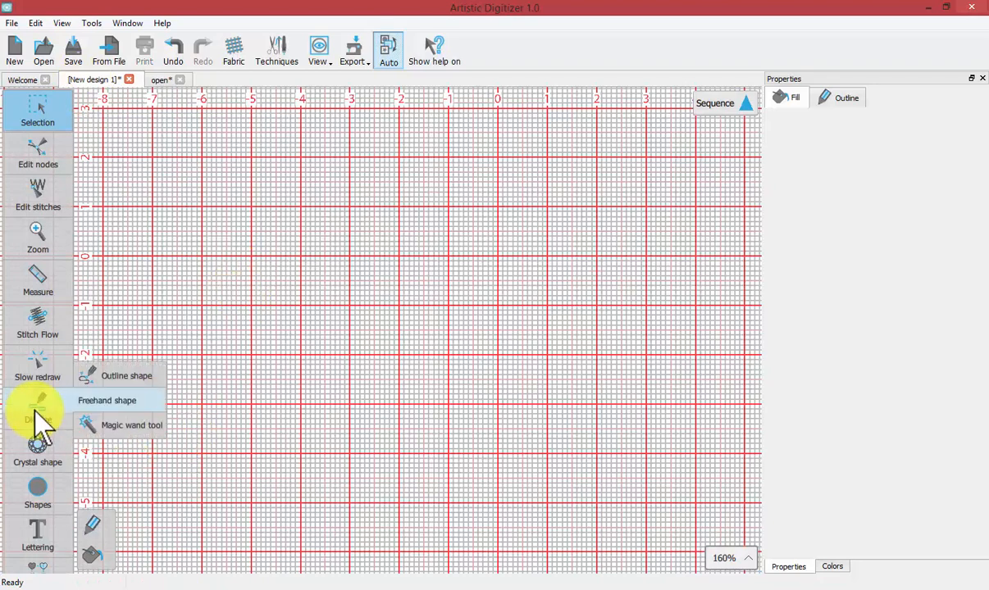
click(35, 413)
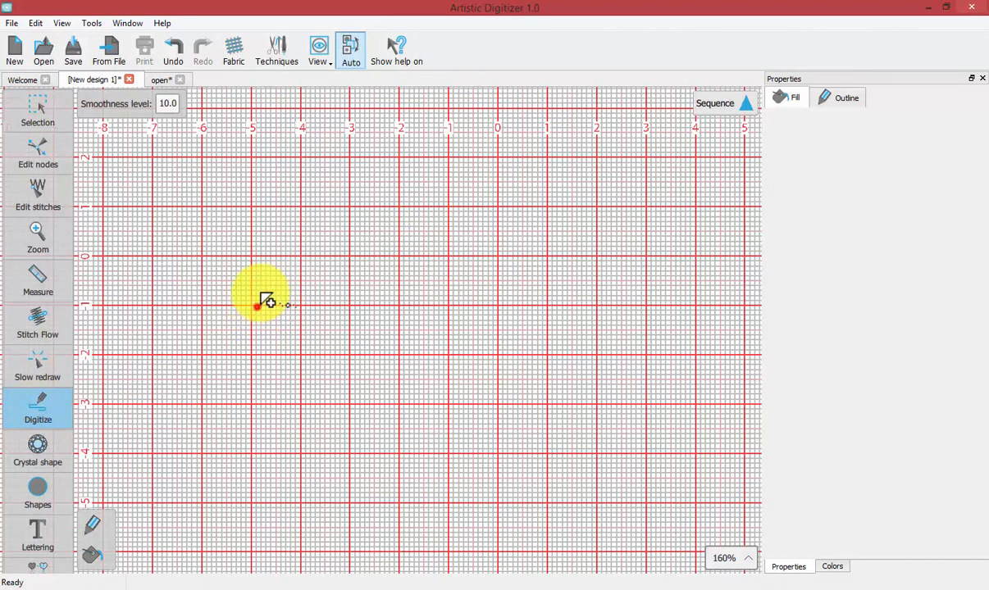
mouse_move(261, 295)
mouse_down()
mouse_move(300, 278)
mouse_move(381, 311)
mouse_move(445, 251)
mouse_move(501, 286)
mouse_move(575, 290)
mouse_up()
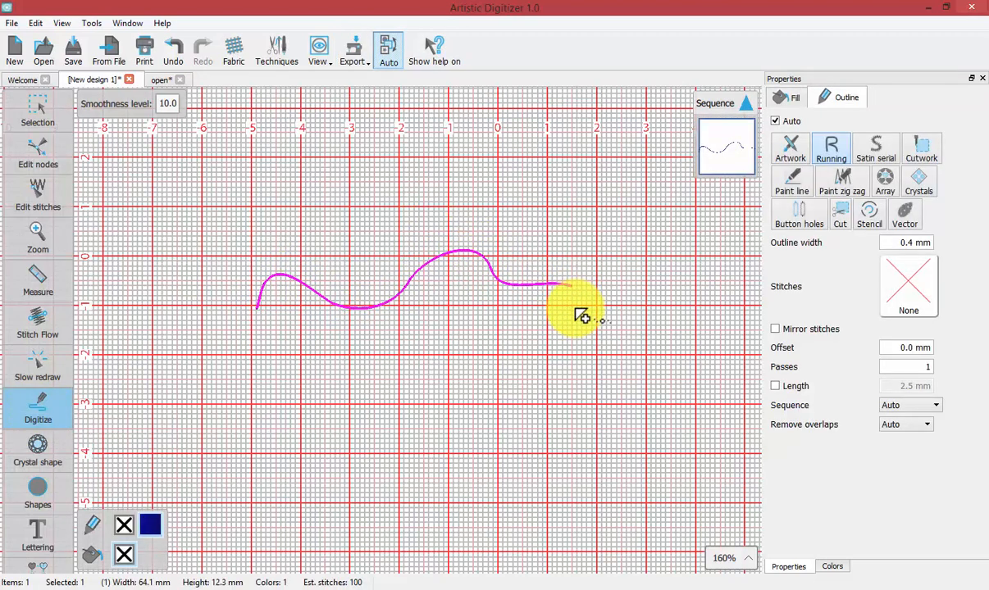
right_click(574, 308)
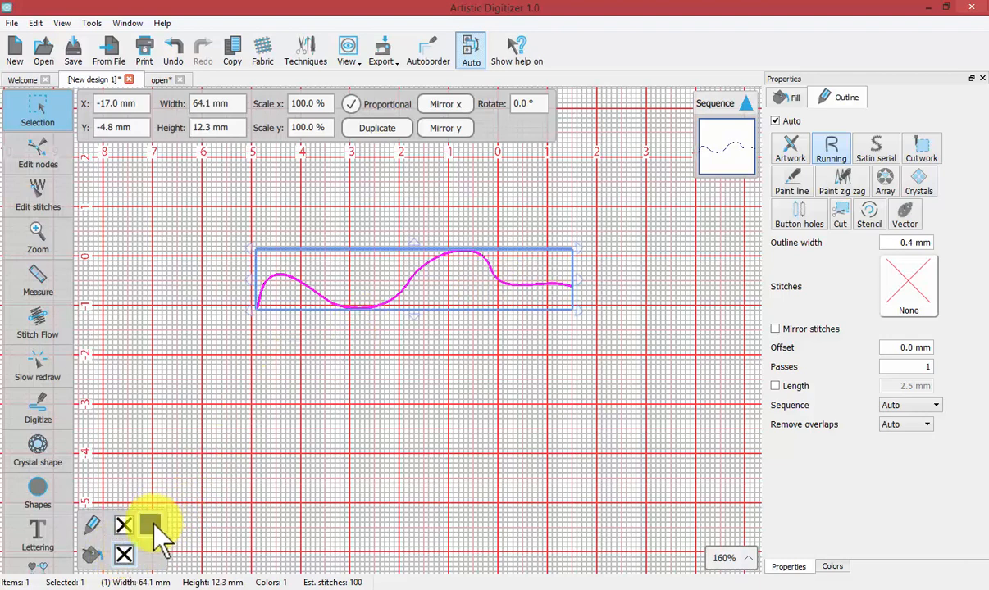
- Check the outline types and the export destinations offered while the wavy curve has a Running outline
click(846, 105)
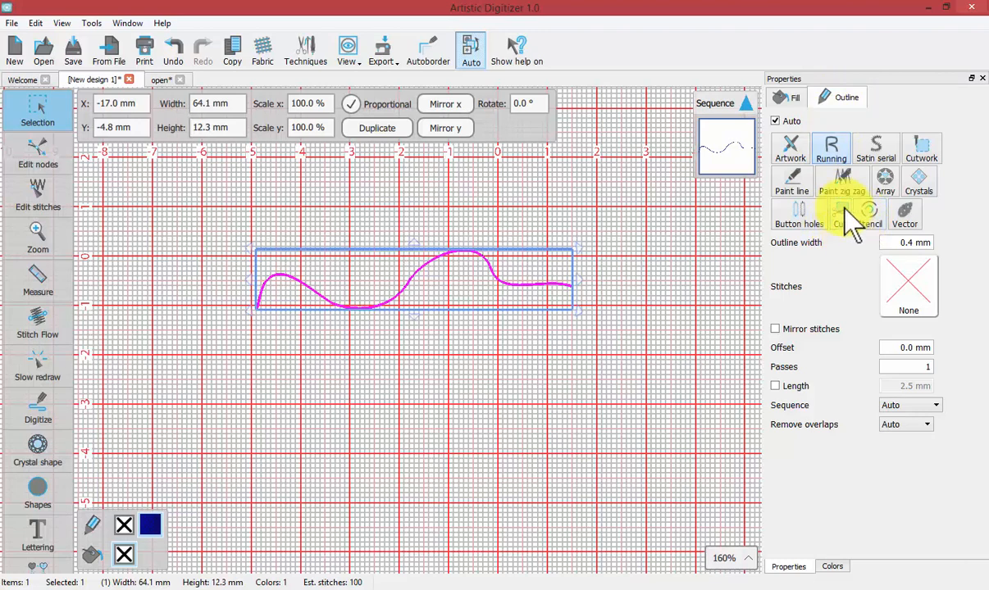
click(835, 153)
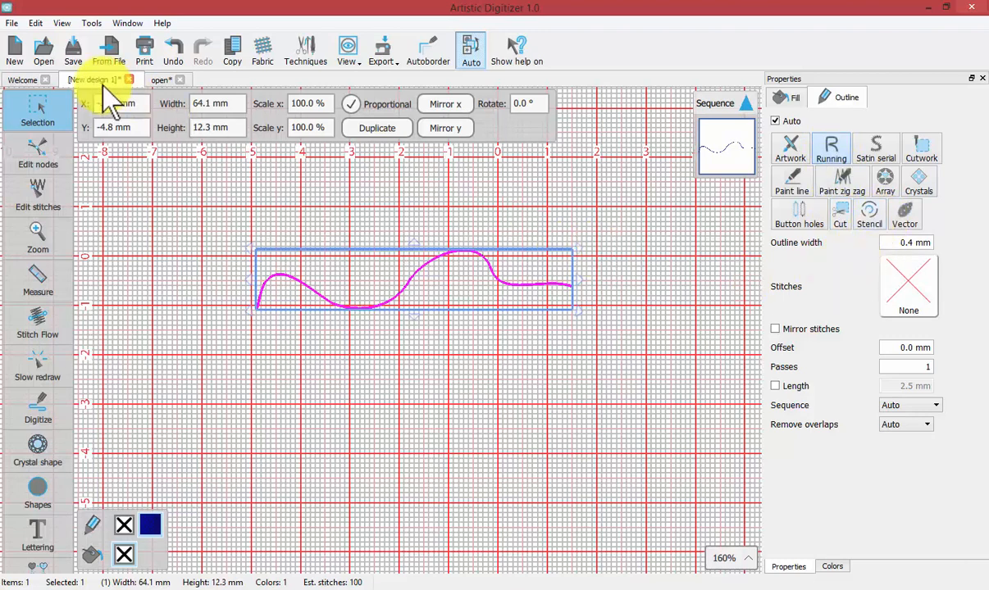
click(10, 23)
mouse_move(45, 136)
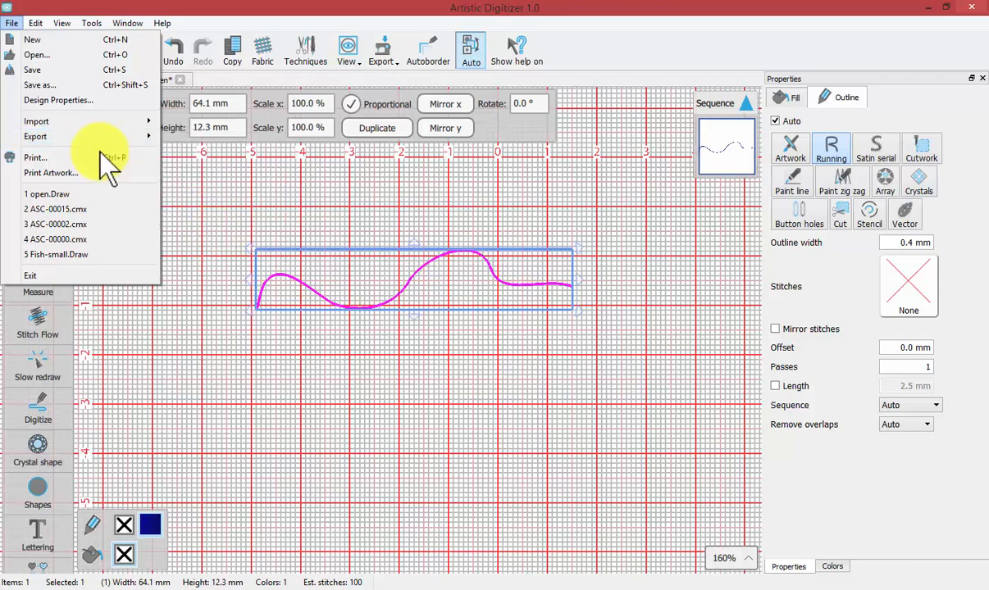
mouse_move(94, 136)
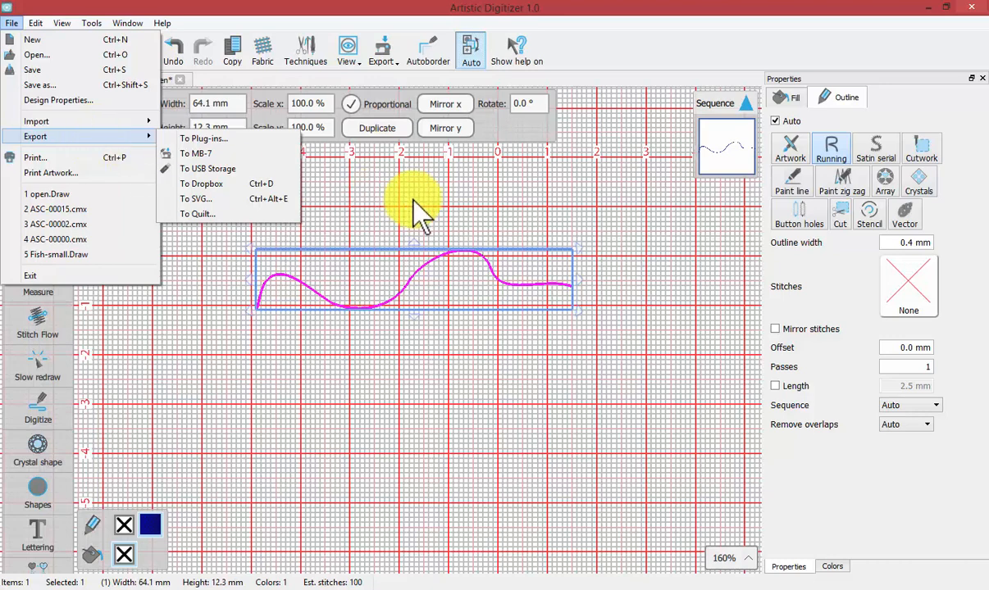
key(Escape)
key(Escape)
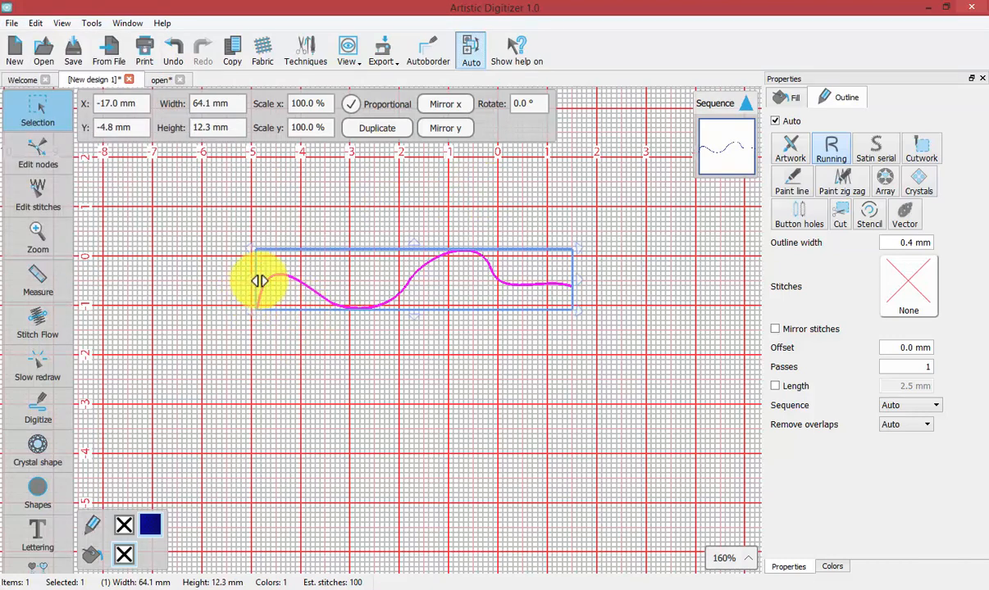
- Change the wavy curve's outline to Cut and check which export destinations are offered for it
click(831, 150)
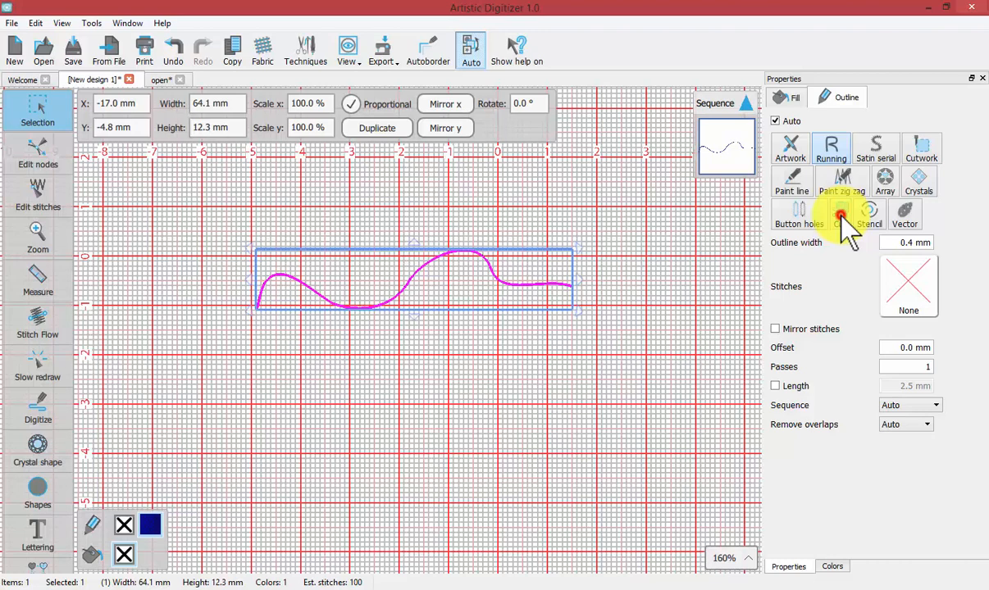
click(842, 216)
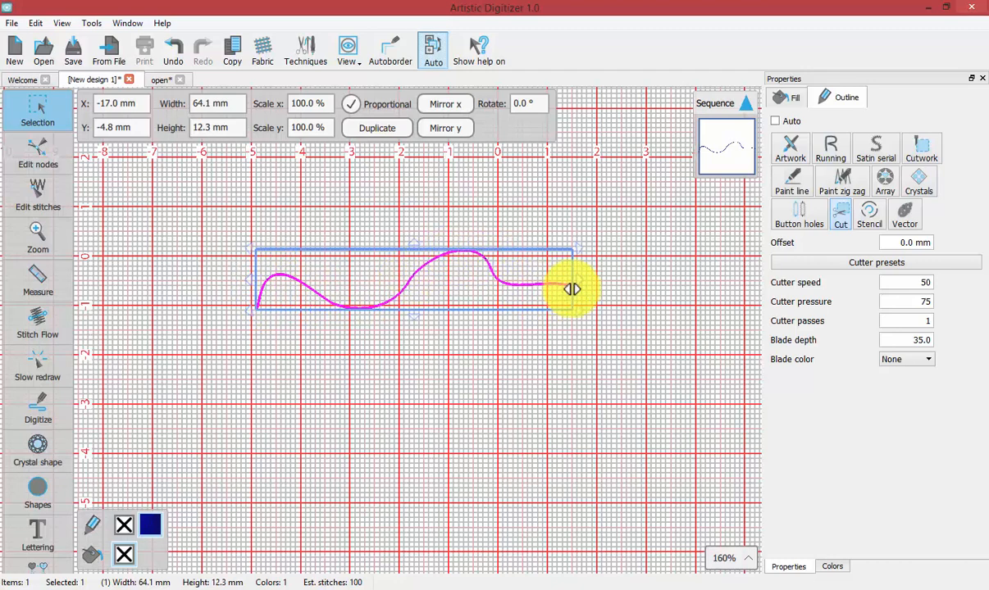
click(11, 23)
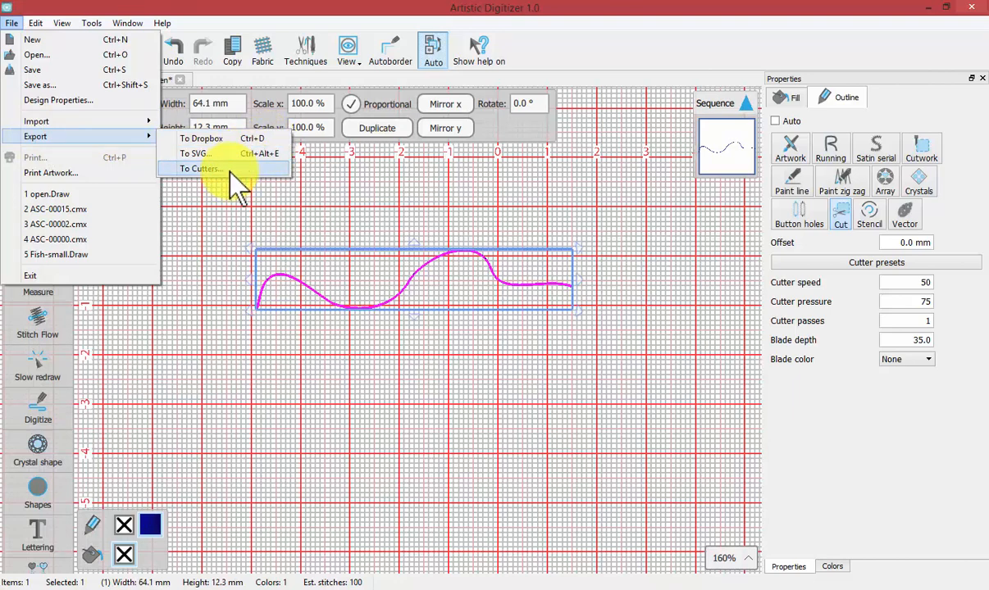
click(373, 205)
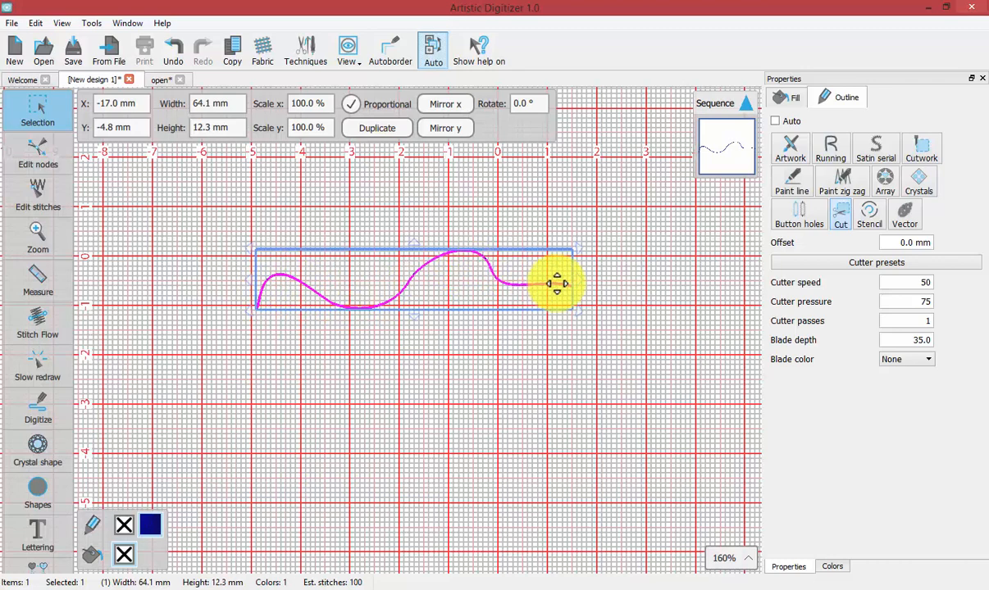
- Change the wavy curve's outline to Stencil and set the stencil width to 3 mm
click(23, 229)
mouse_move(247, 233)
mouse_down()
mouse_move(270, 262)
mouse_move(634, 349)
mouse_move(593, 336)
mouse_up()
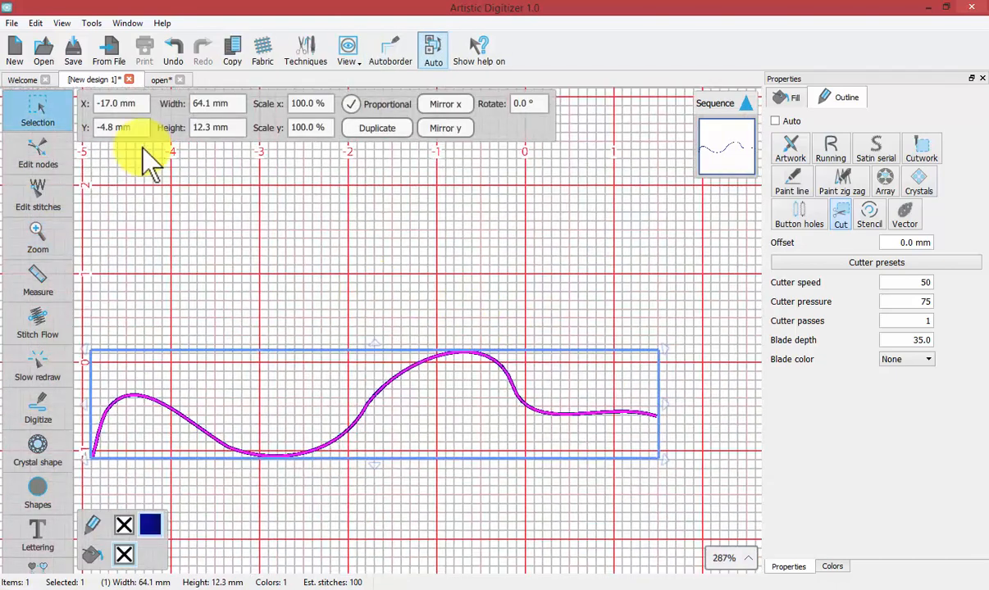
click(41, 99)
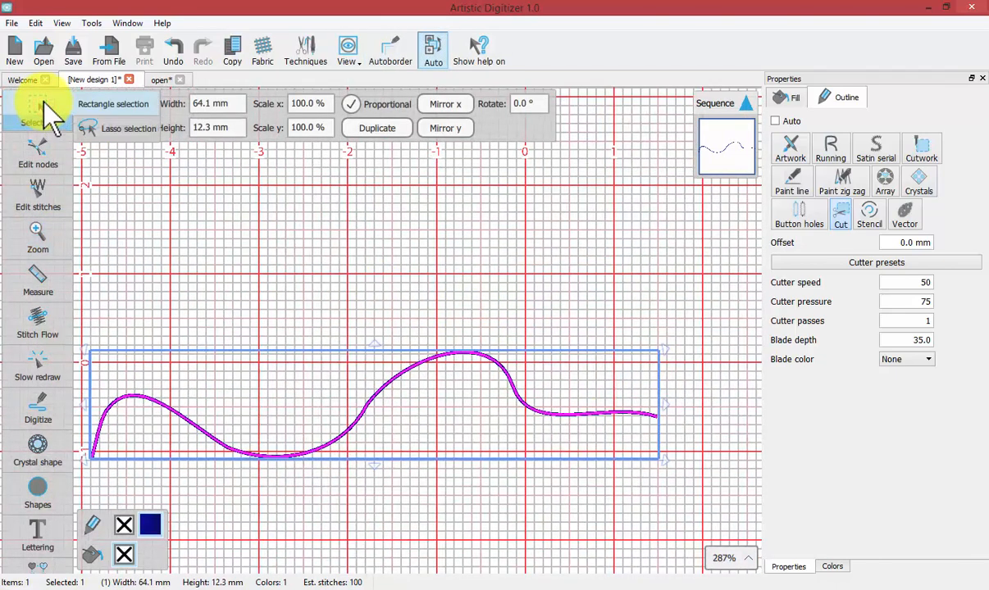
click(840, 214)
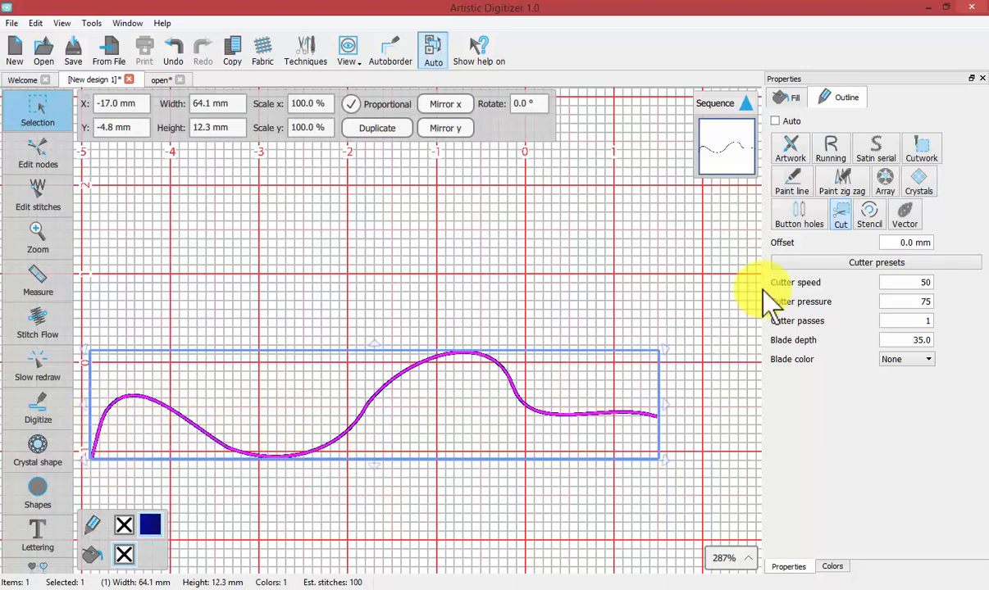
click(872, 213)
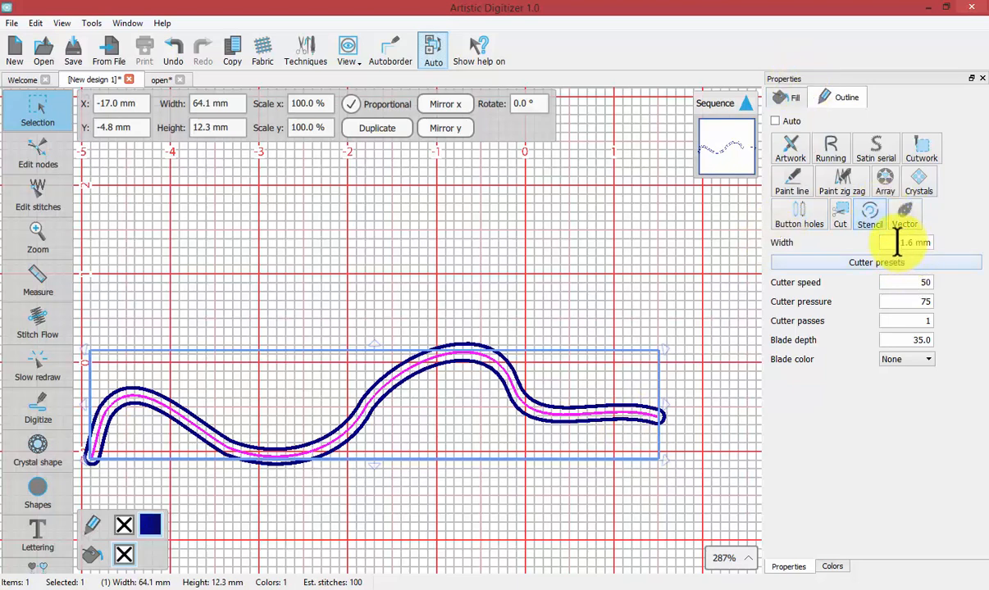
double_click(938, 242)
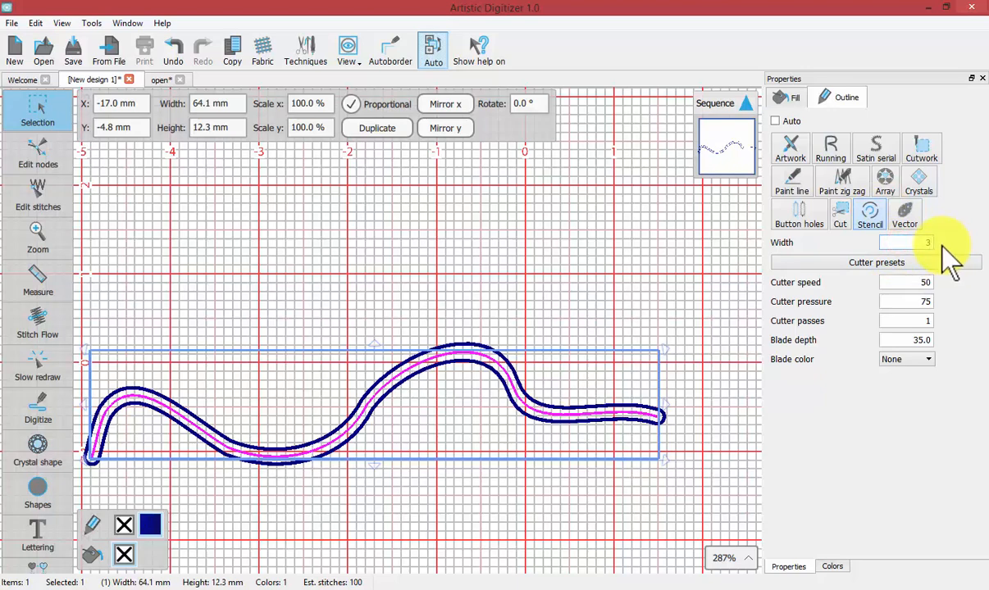
text(3)
key(Return)
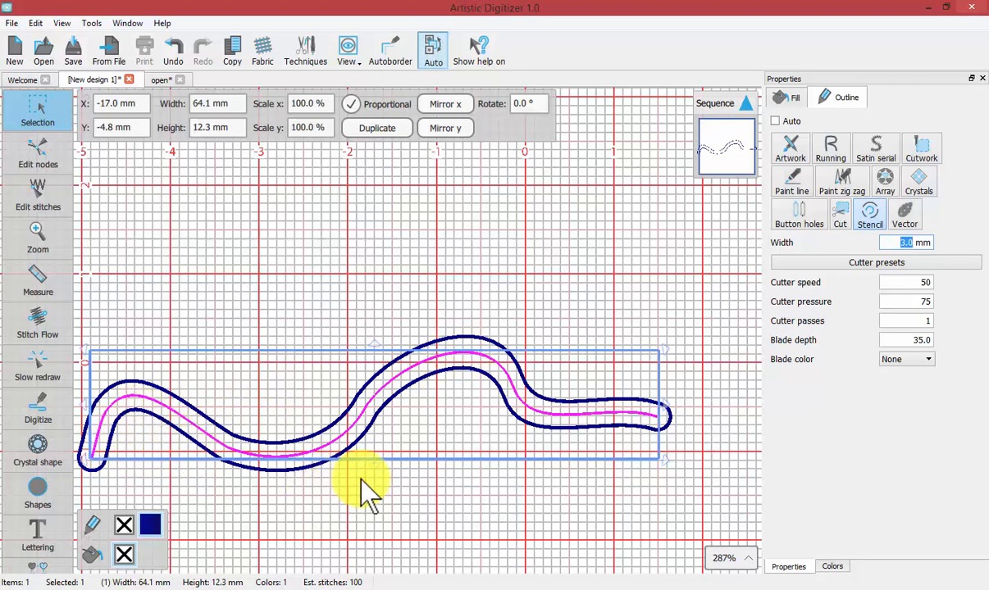
- Switch the wavy curve's outline to Cut and back to Stencil to compare them, and deselect the curve
click(843, 215)
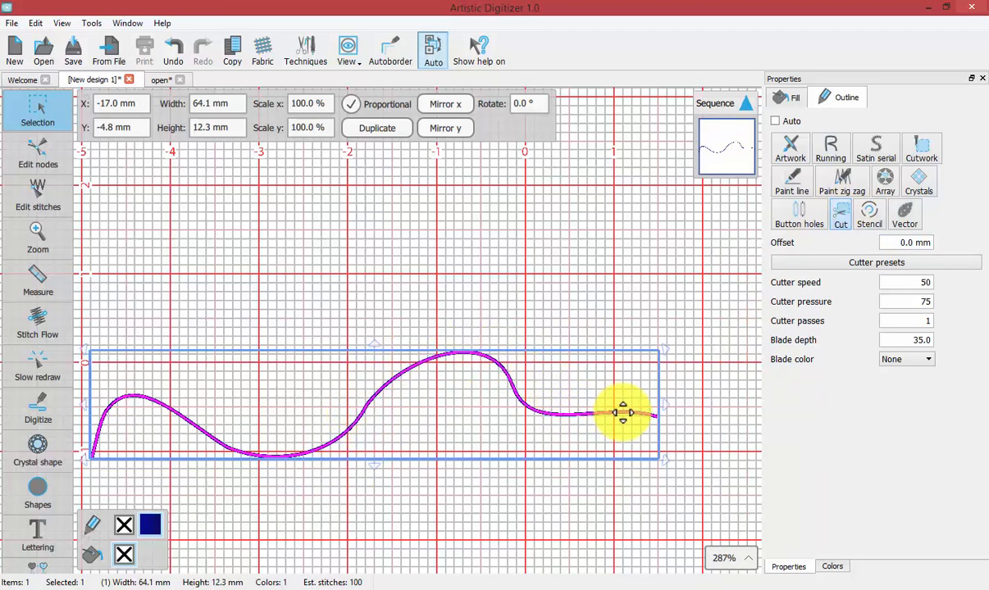
click(867, 215)
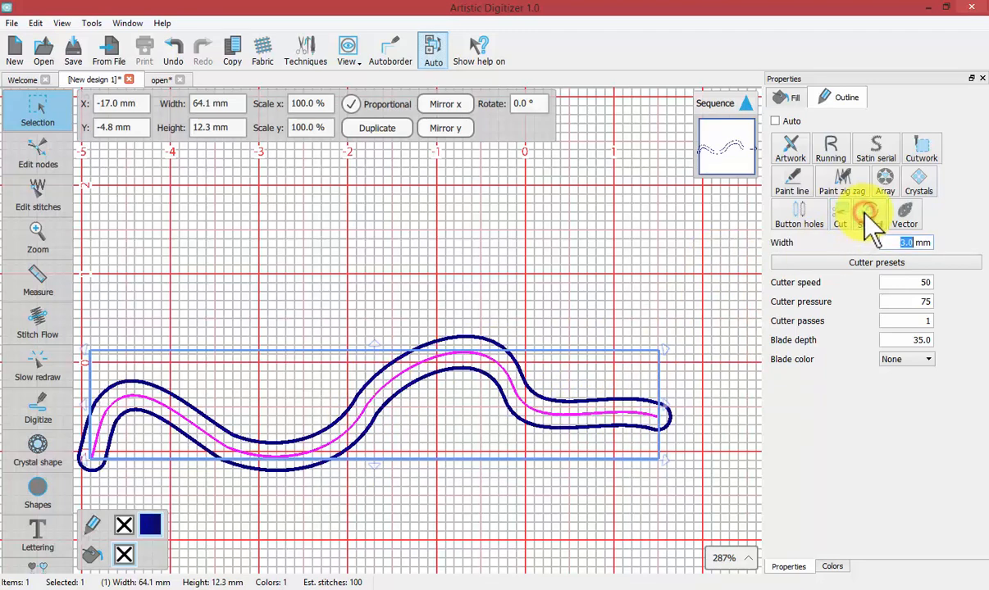
click(438, 269)
- Draw a closed freehand shape about 54.5 mm wide and 26.6 mm high above the wavy curve
scroll(437, 288, down, 3)
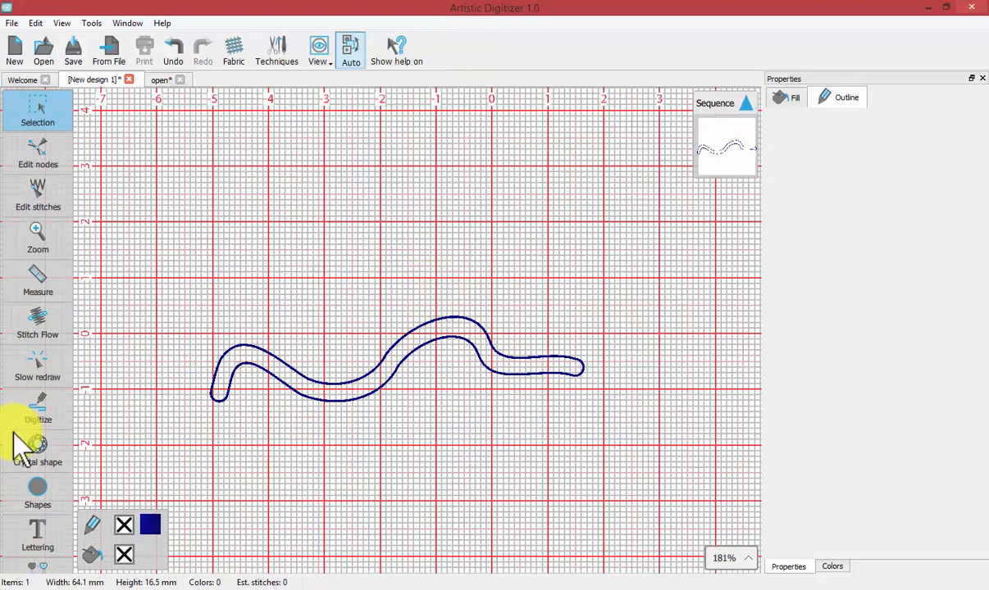
click(43, 408)
click(116, 401)
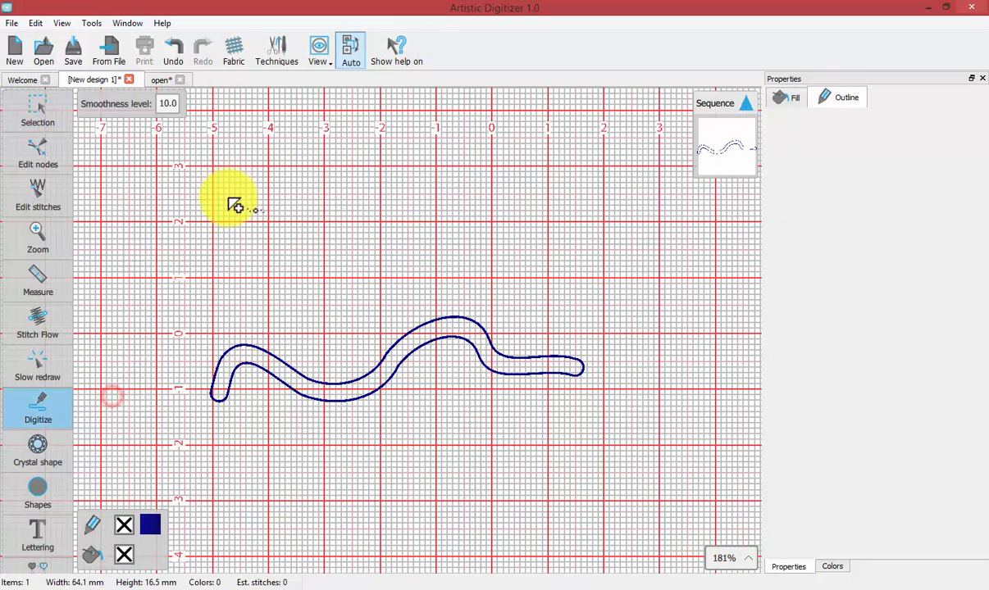
mouse_move(201, 225)
mouse_down()
mouse_move(266, 171)
mouse_move(319, 182)
mouse_up()
mouse_move(347, 245)
mouse_down()
mouse_move(430, 212)
mouse_move(414, 258)
mouse_move(353, 266)
mouse_move(328, 294)
mouse_move(276, 309)
mouse_move(241, 253)
mouse_move(165, 290)
mouse_move(131, 256)
mouse_move(130, 222)
mouse_move(209, 234)
mouse_up()
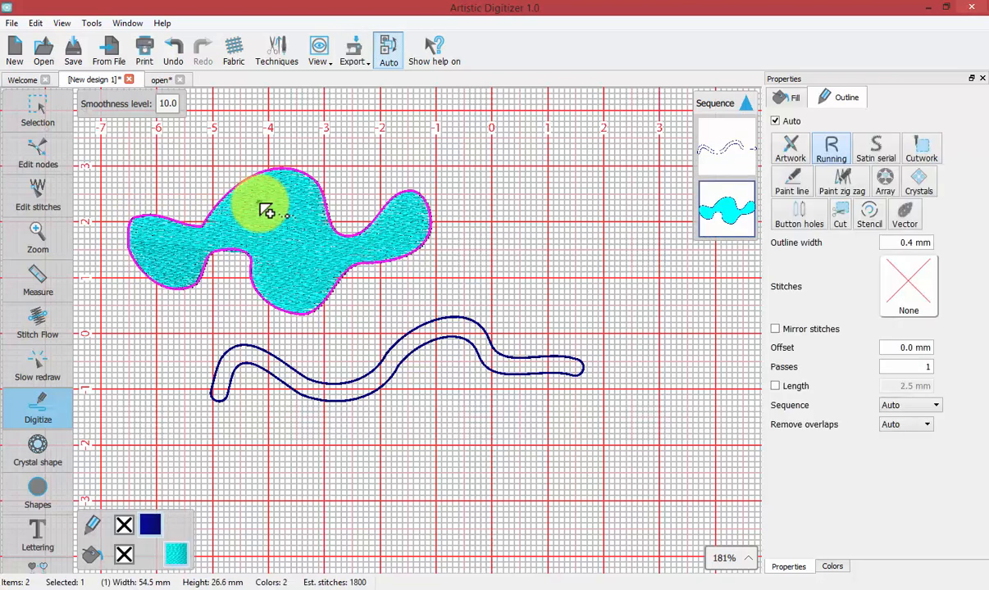
right_click(260, 204)
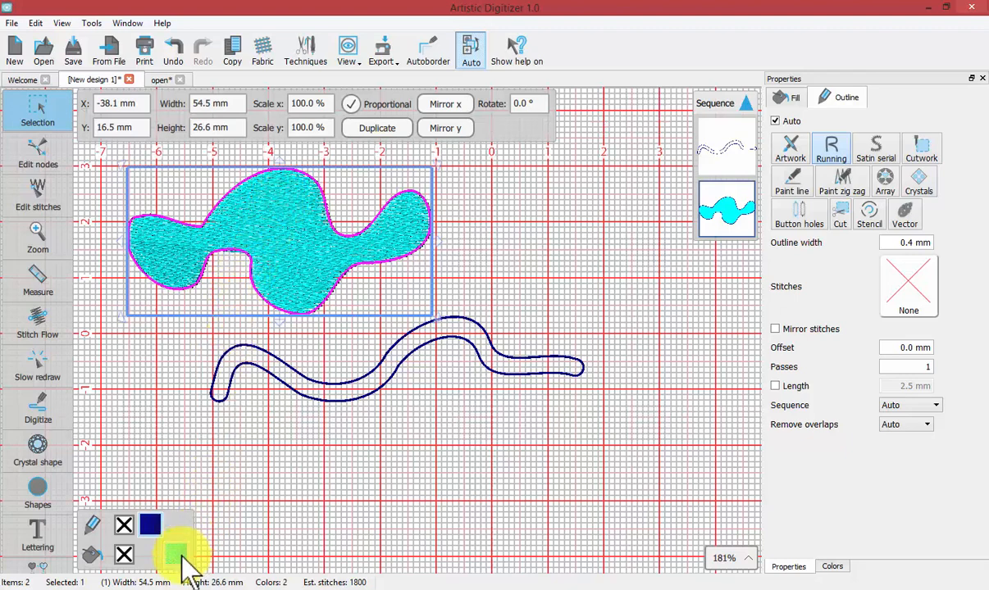
- Remove the closed shape's fill and change its outline first to Cut and finally to Stencil
click(123, 555)
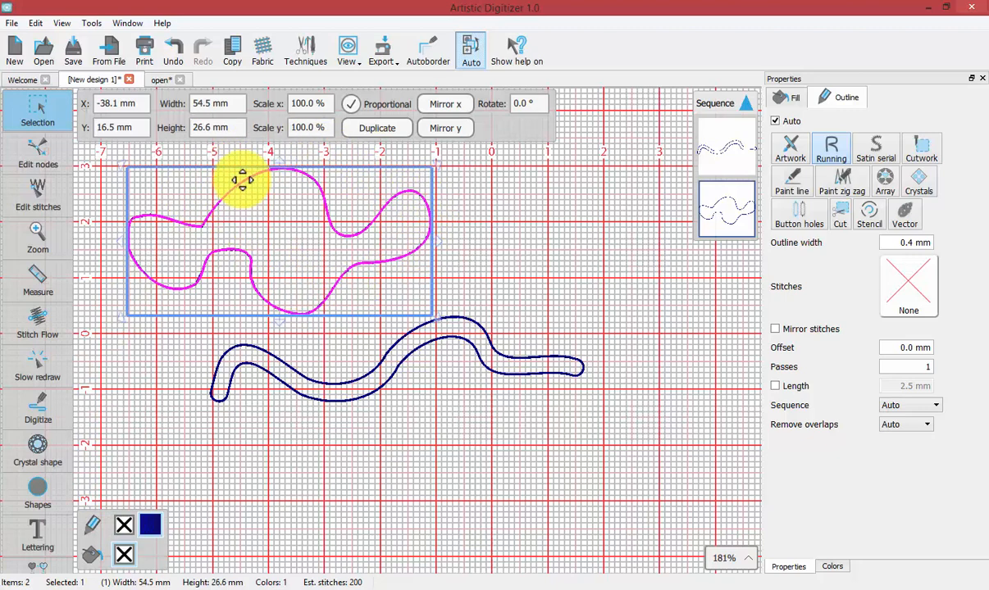
click(844, 146)
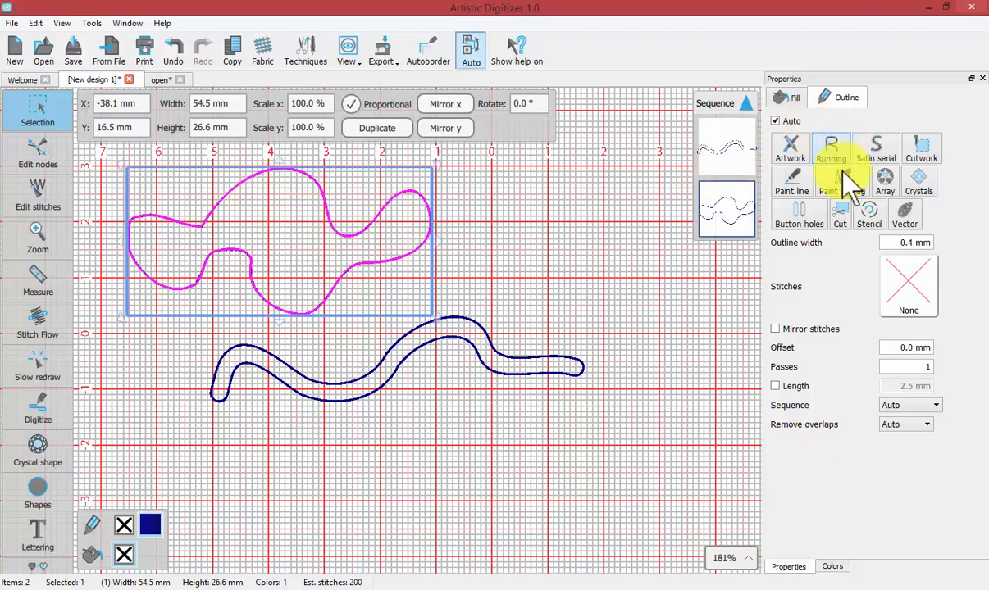
click(844, 219)
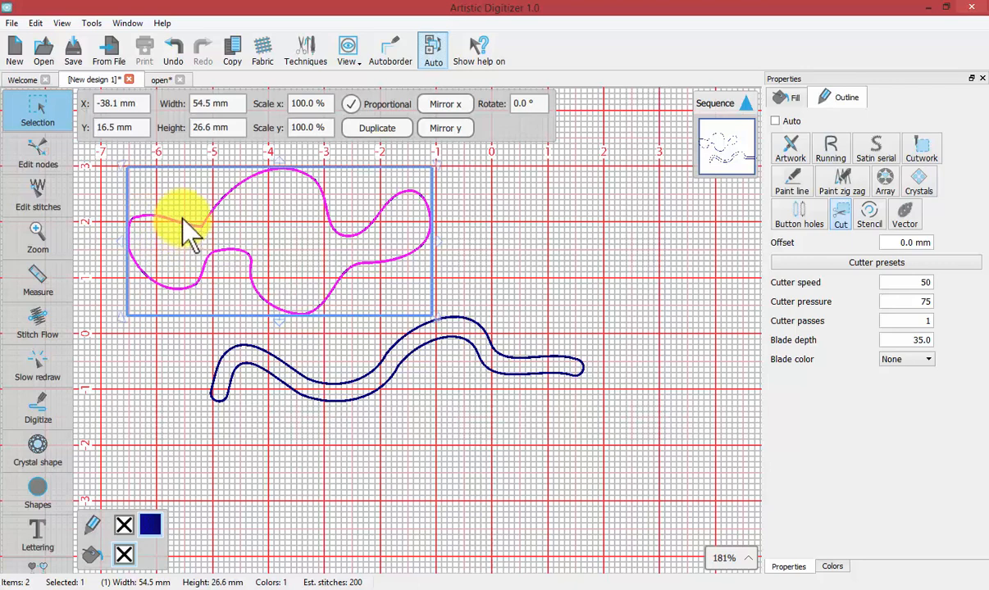
drag(186, 219, 264, 188)
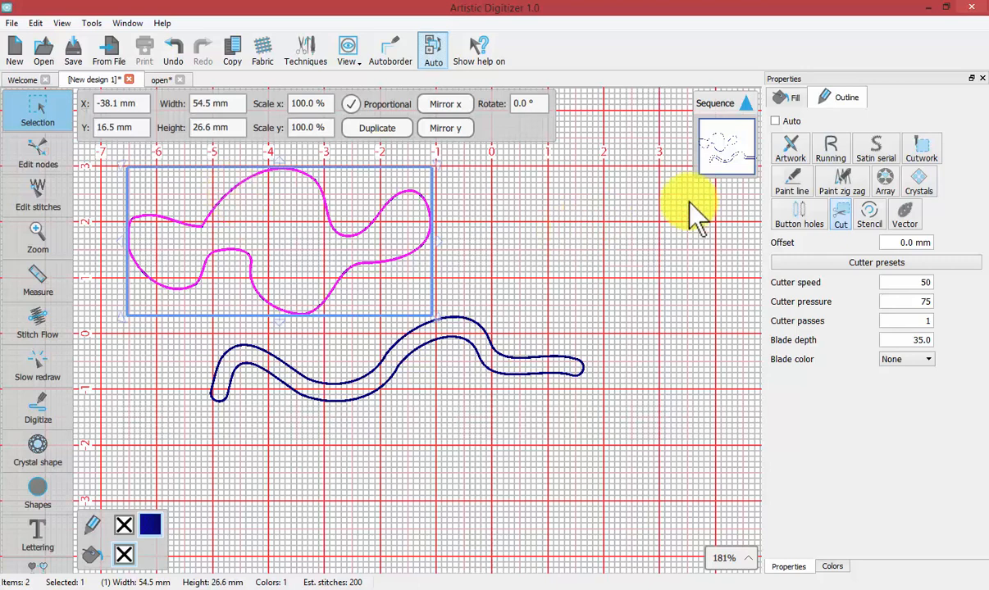
click(871, 215)
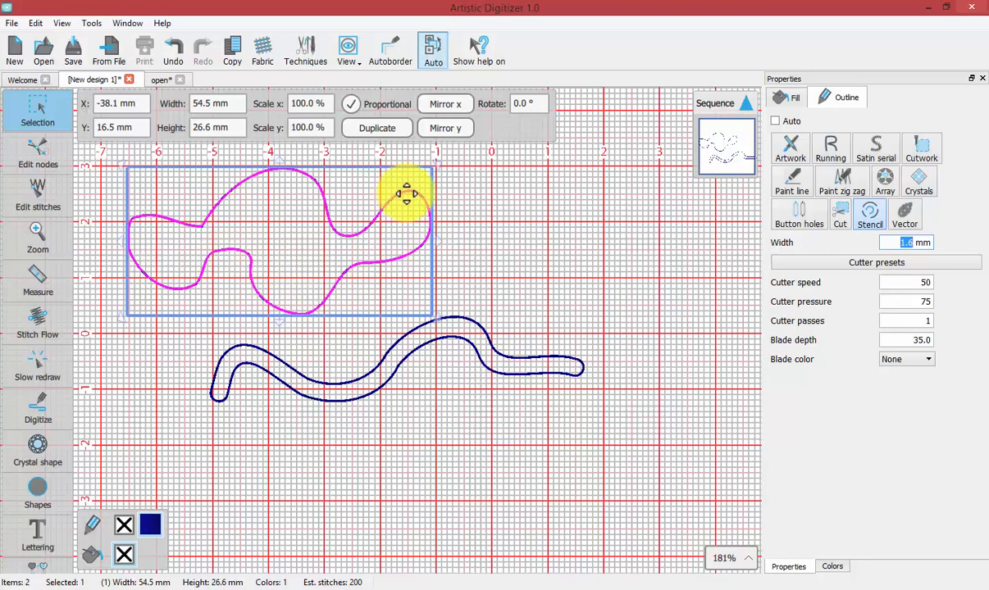
- Open the closed shape for node editing and move its upper-left corner node slightly up and to the left
click(25, 110)
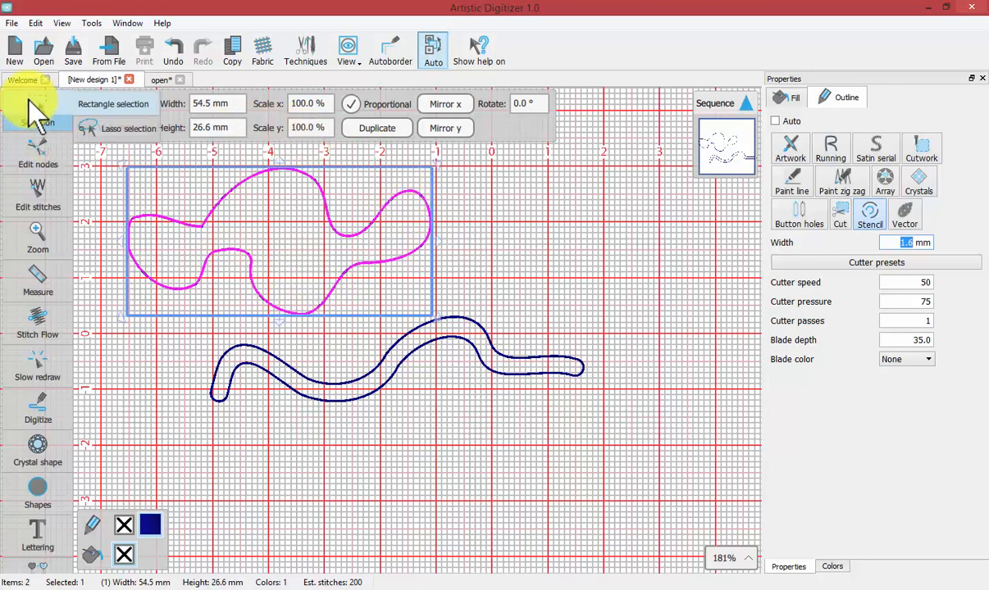
click(37, 154)
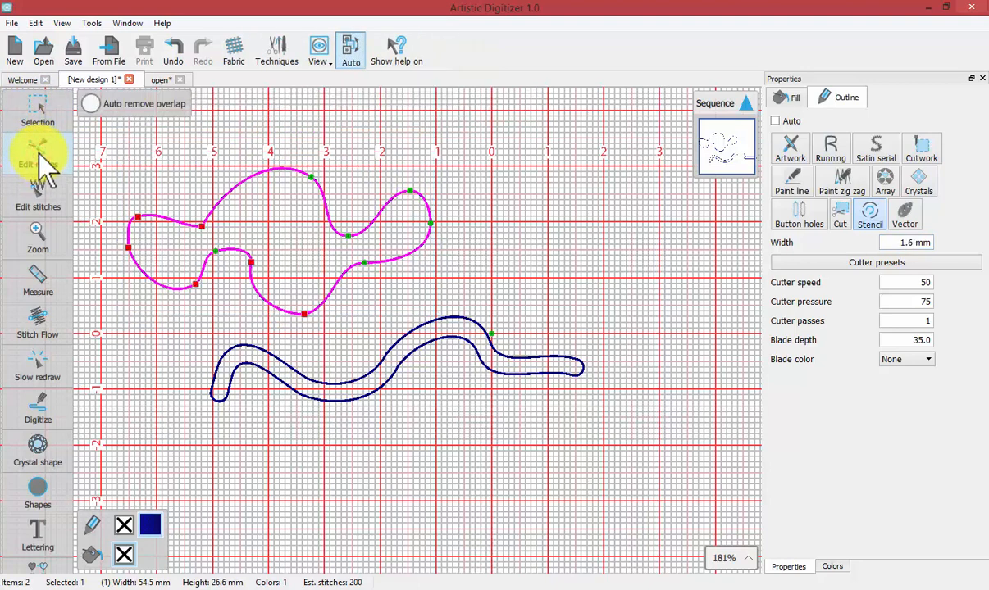
click(203, 224)
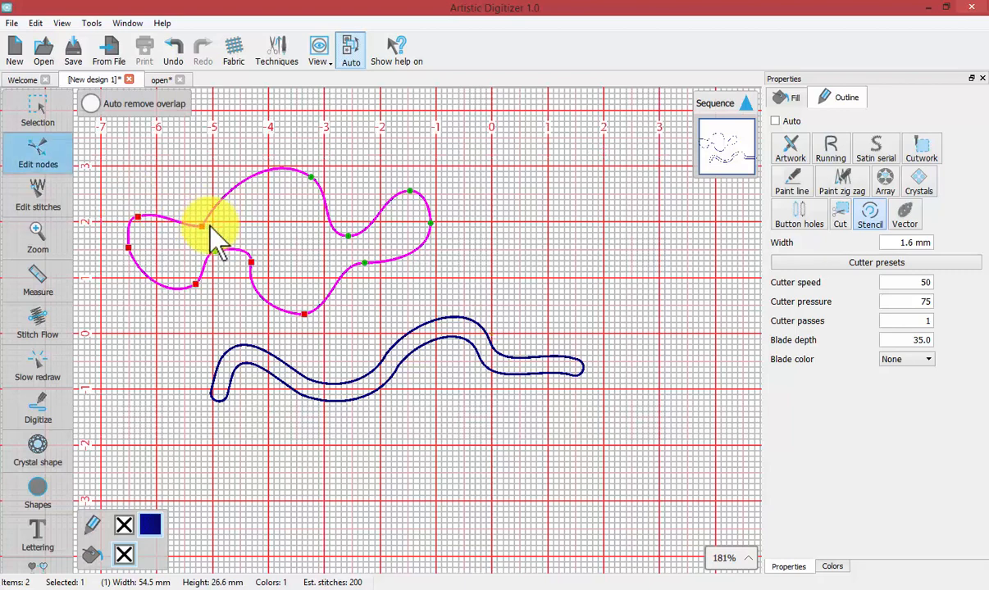
drag(201, 223, 193, 215)
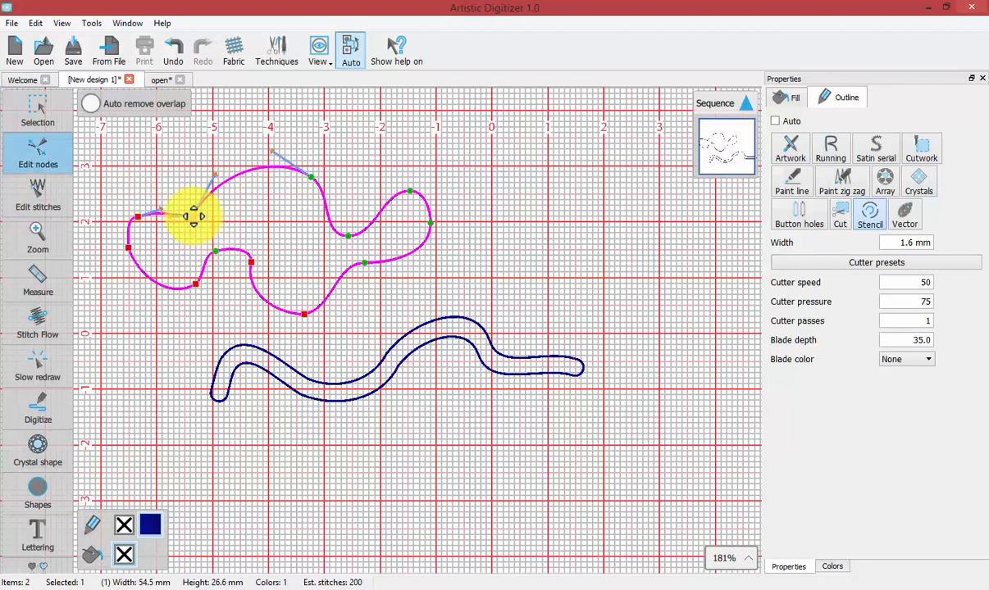
click(306, 175)
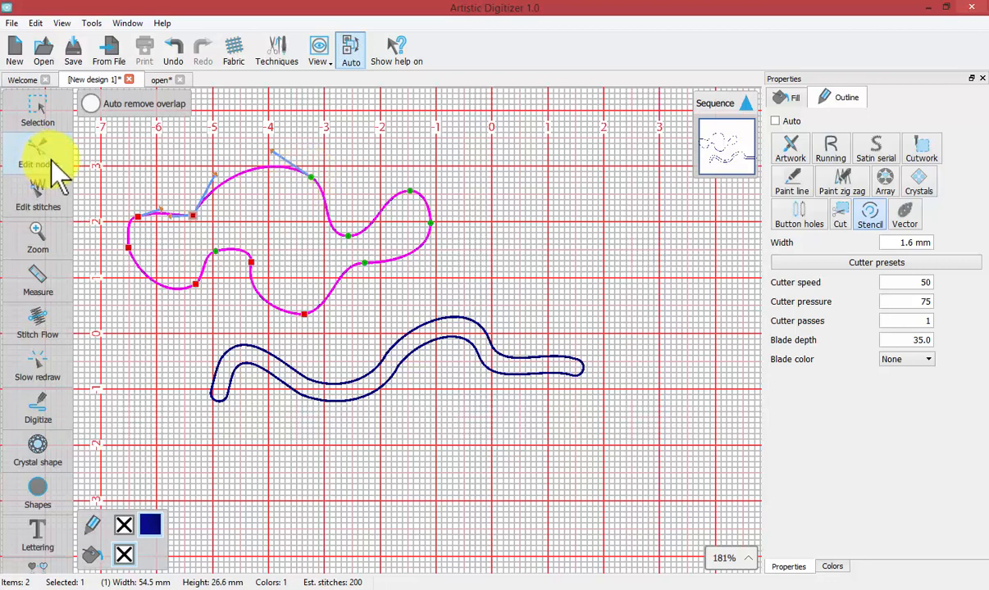
click(873, 220)
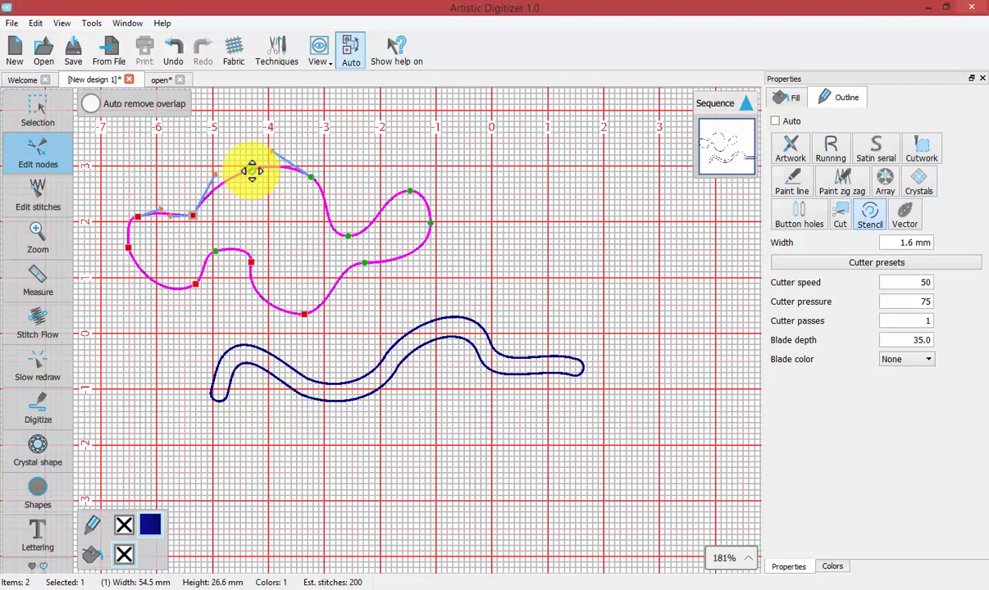
- Try a stencil bridge at the closed shape's moved corner node, inspect the gap up close, and undo the bridge
right_click(252, 170)
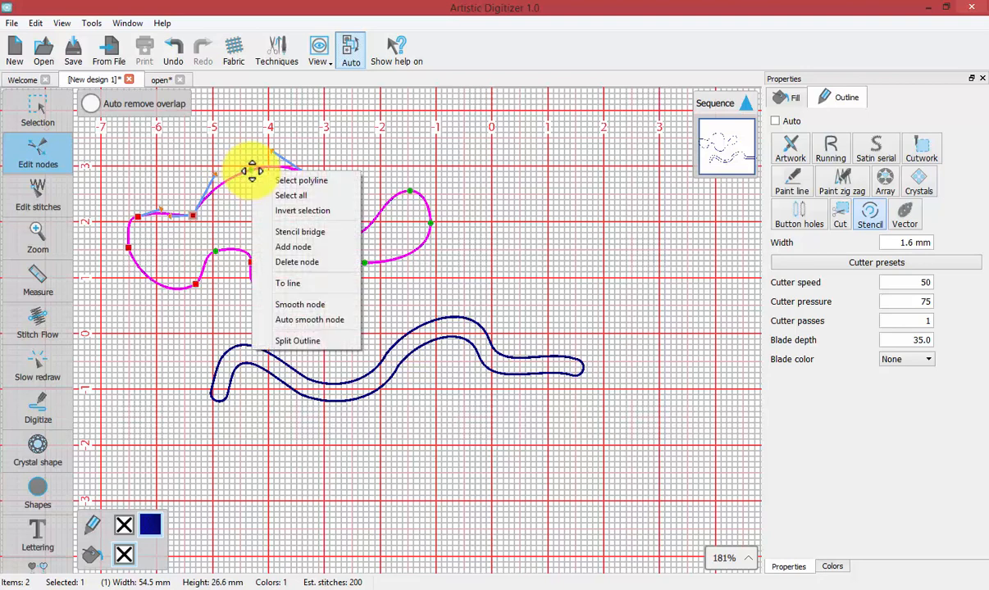
click(316, 231)
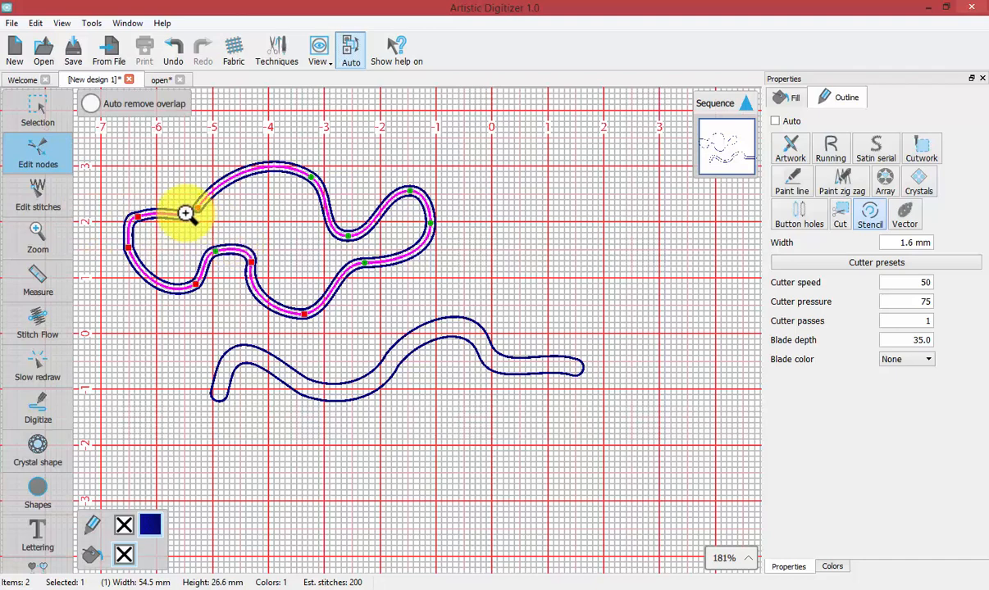
key(z)
drag(126, 168, 318, 307)
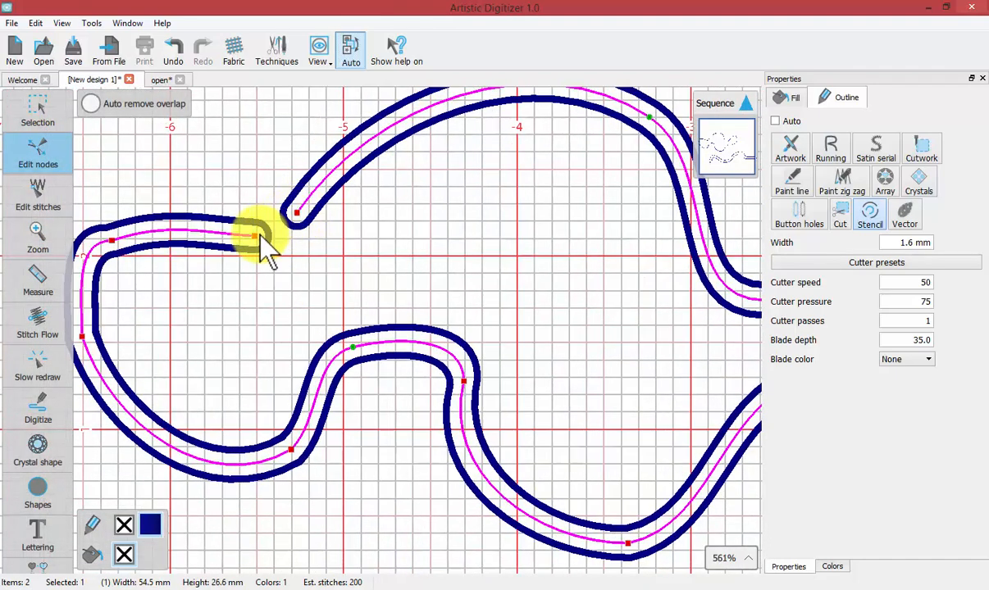
click(172, 46)
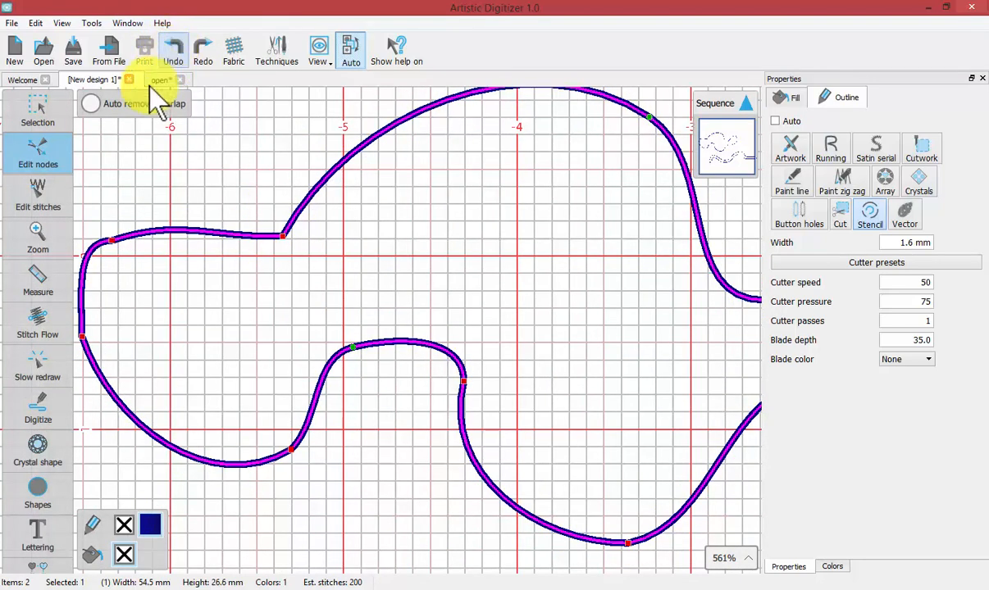
- Add stencil bridges partway along the closed shape's upper-left arc and on the small hump of its lower edge
click(40, 155)
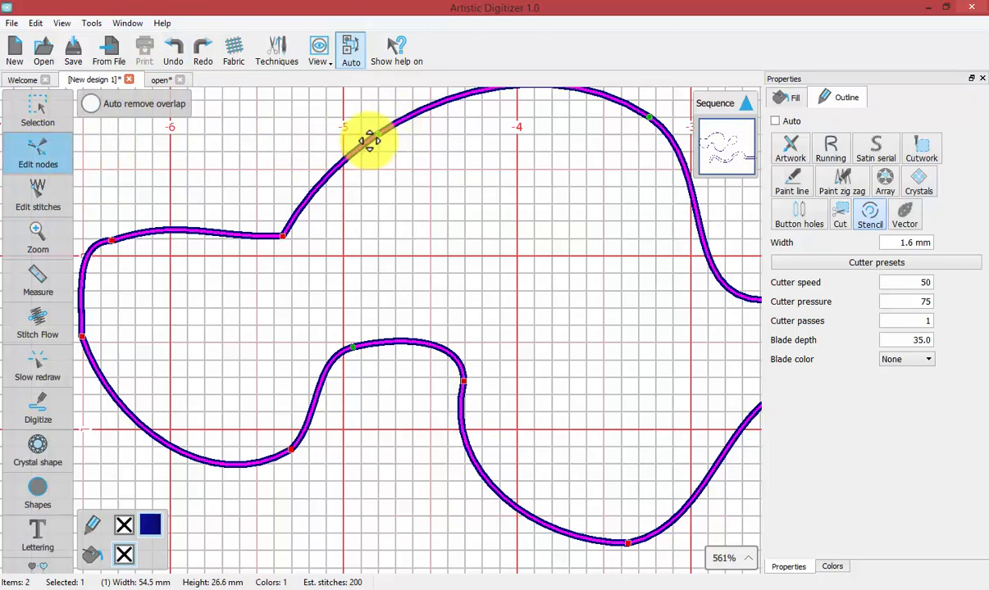
right_click(385, 129)
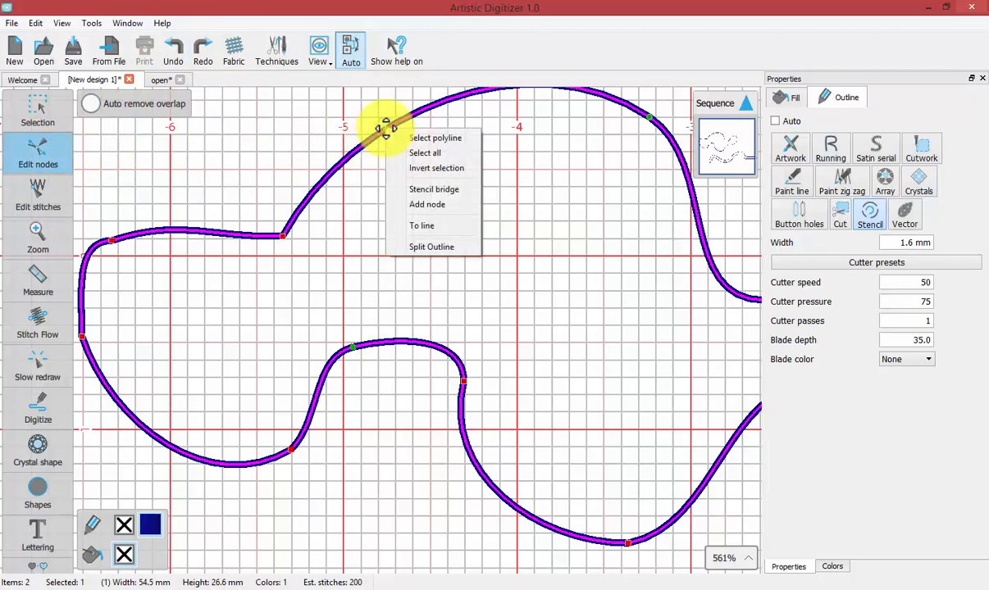
click(449, 191)
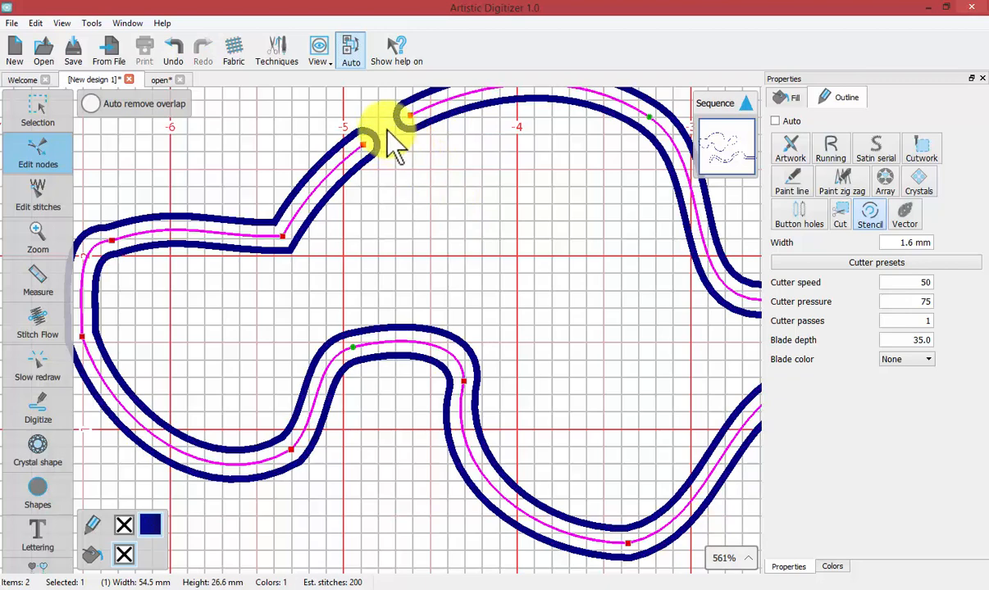
click(365, 145)
click(369, 144)
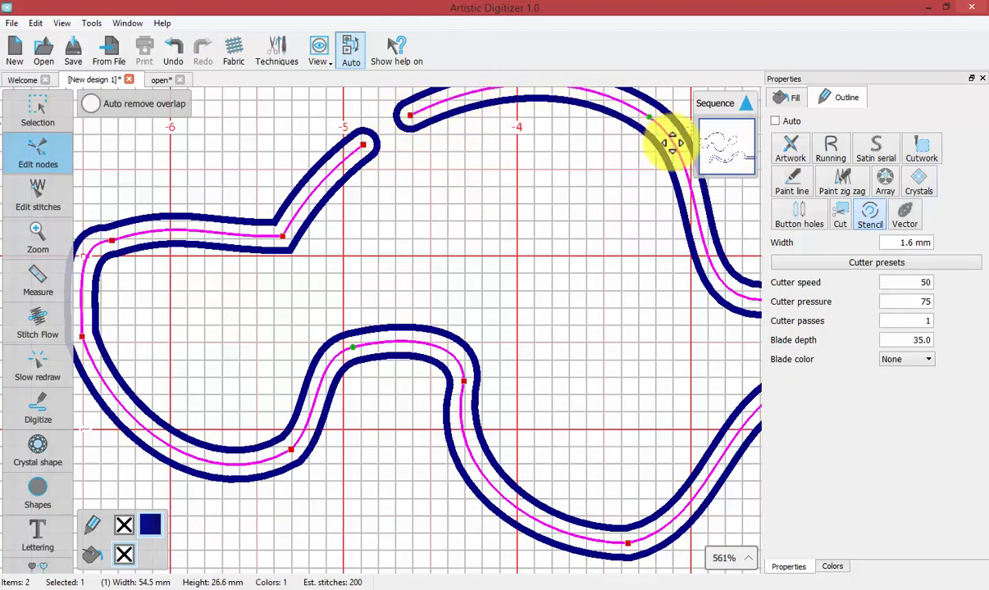
double_click(673, 142)
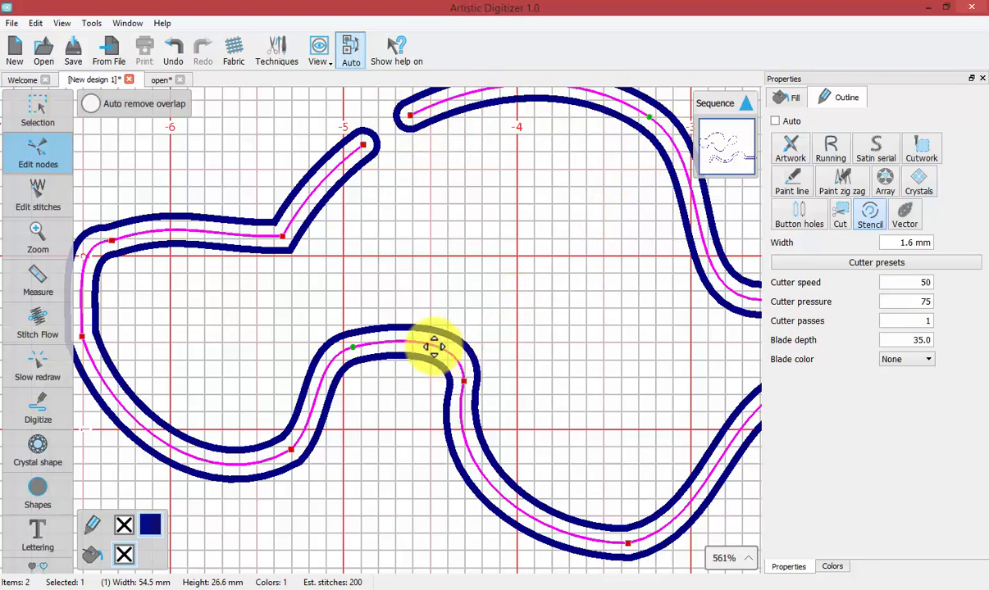
right_click(433, 347)
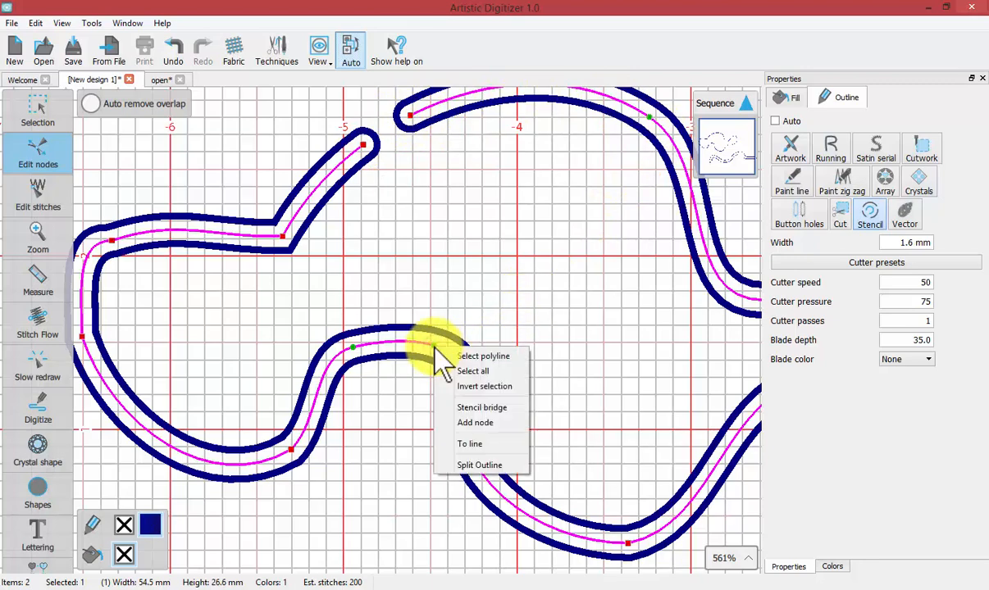
click(482, 405)
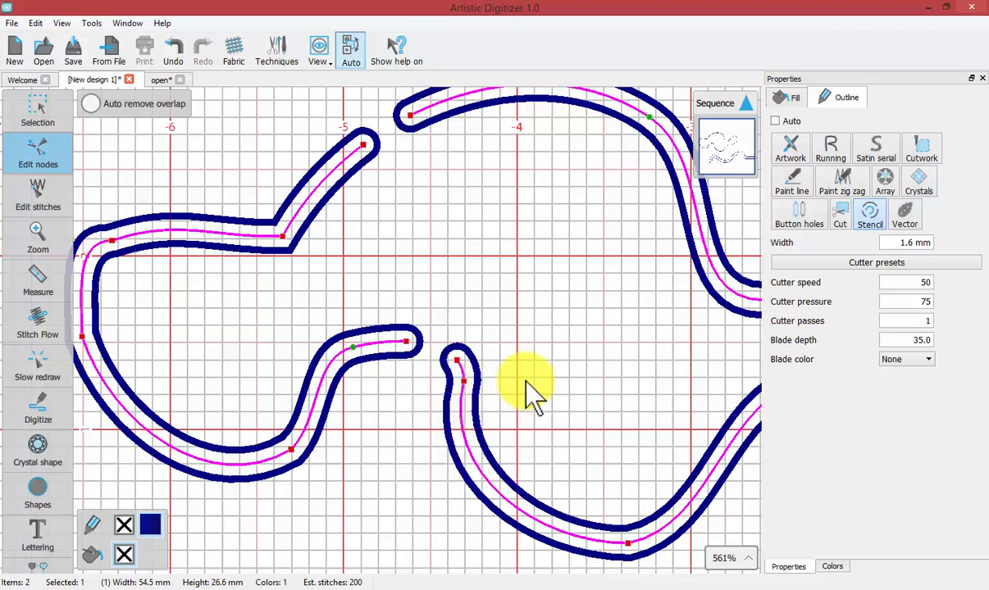
- Add another stencil bridge near the right end of the closed shape, leave node editing and deselect the shape
scroll(559, 382, down, 1)
scroll(565, 377, down, 1)
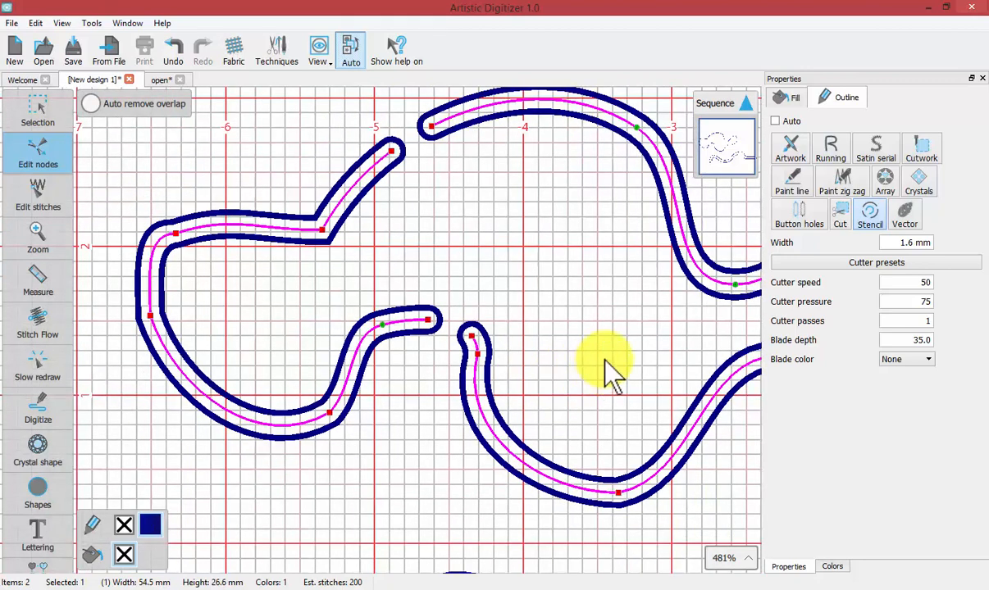
scroll(611, 373, down, 1)
scroll(611, 373, down, 1)
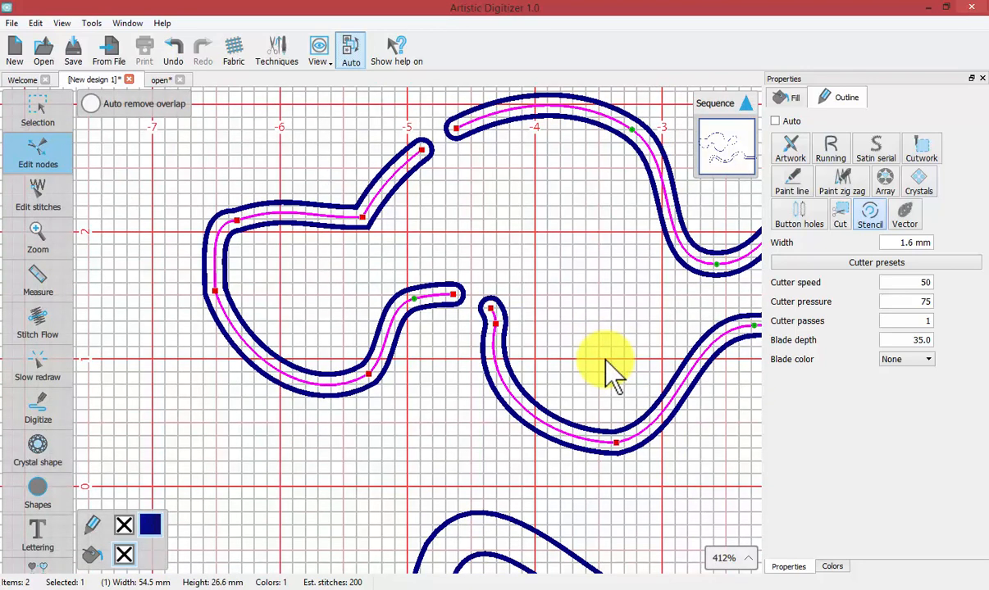
scroll(605, 359, right, 3)
click(606, 359)
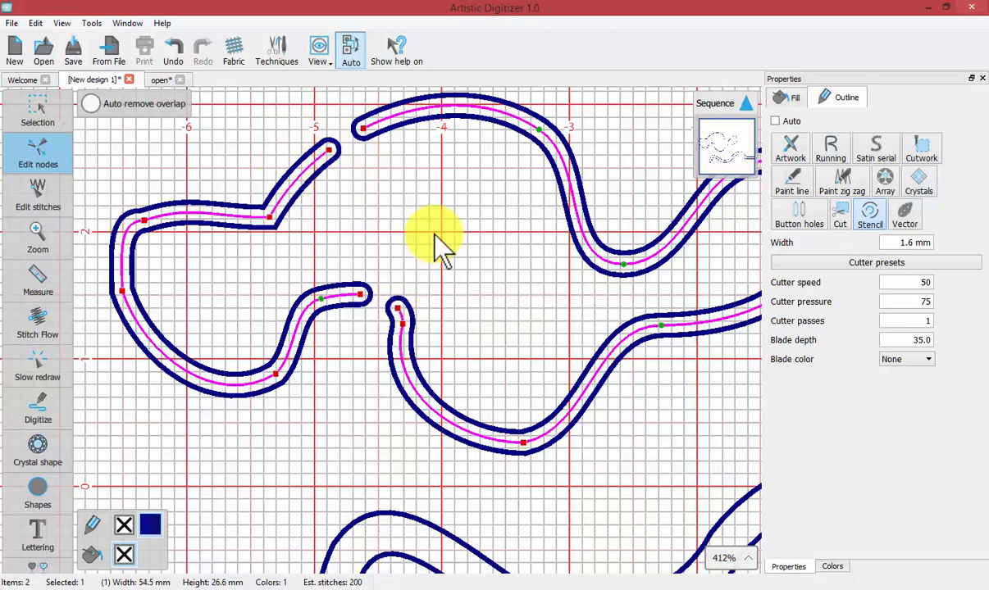
scroll(434, 234, down, 2)
scroll(434, 234, down, 1)
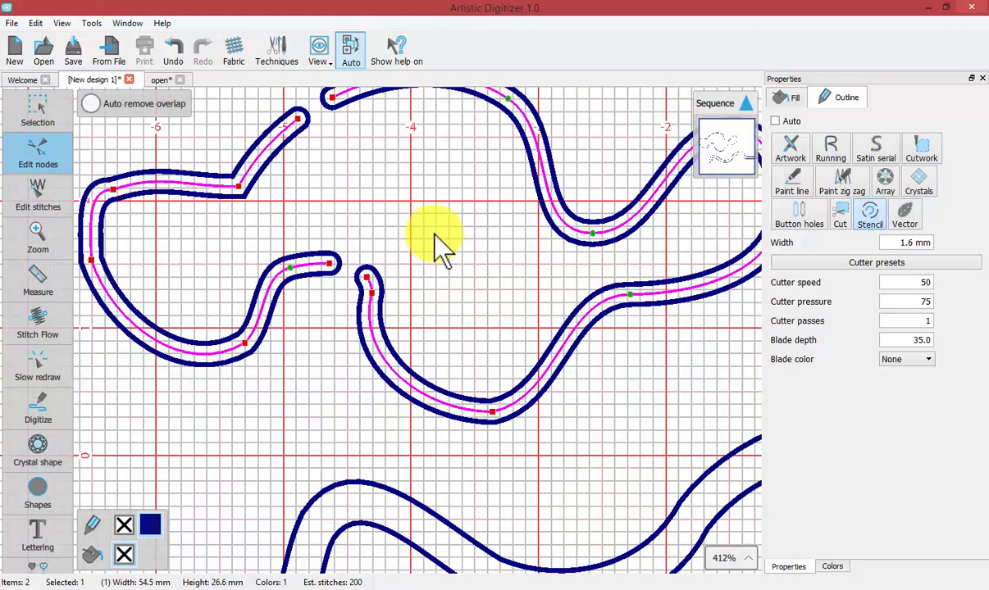
scroll(435, 235, down, 1)
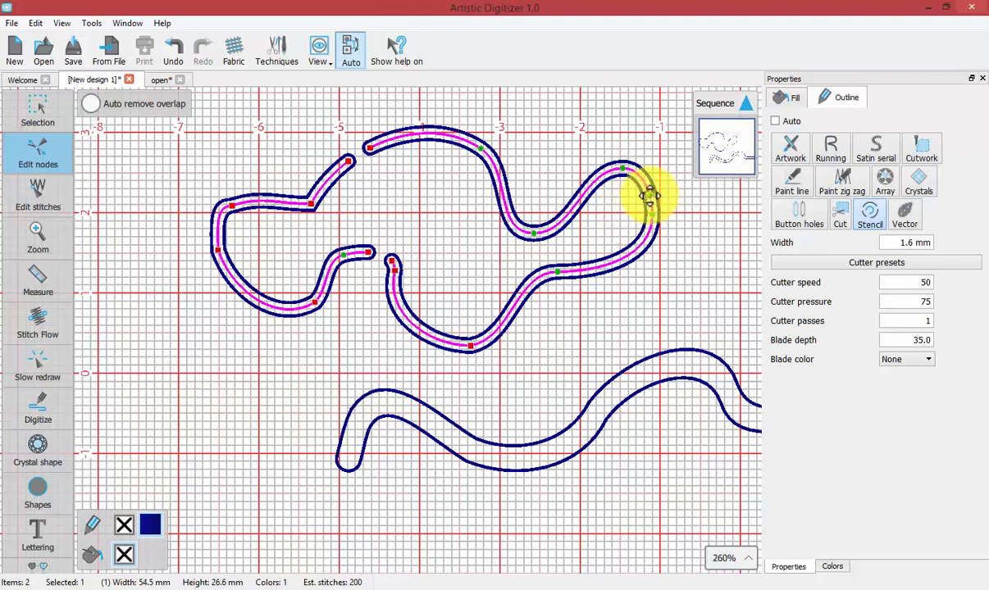
right_click(649, 196)
click(706, 259)
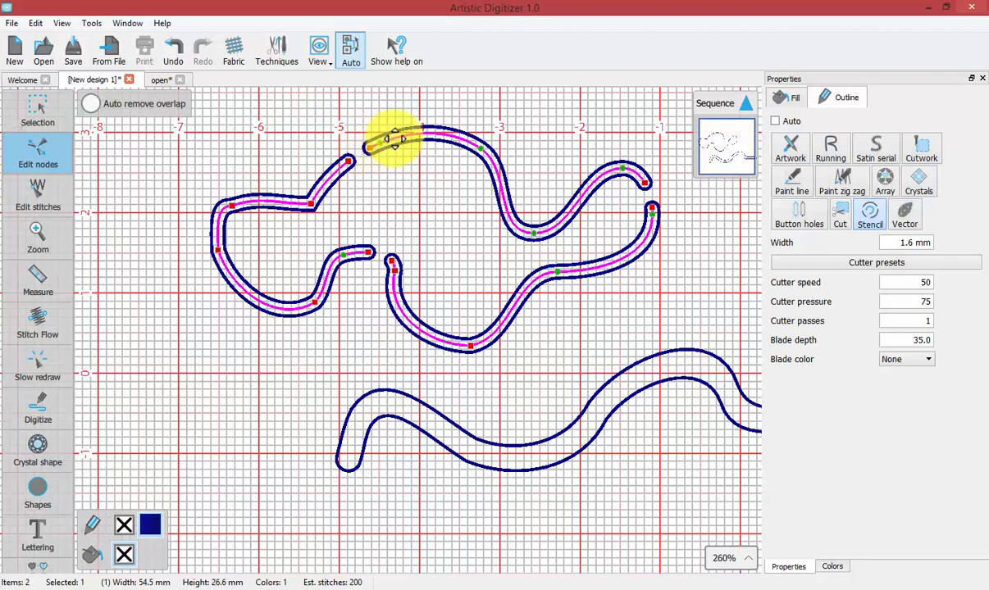
click(445, 134)
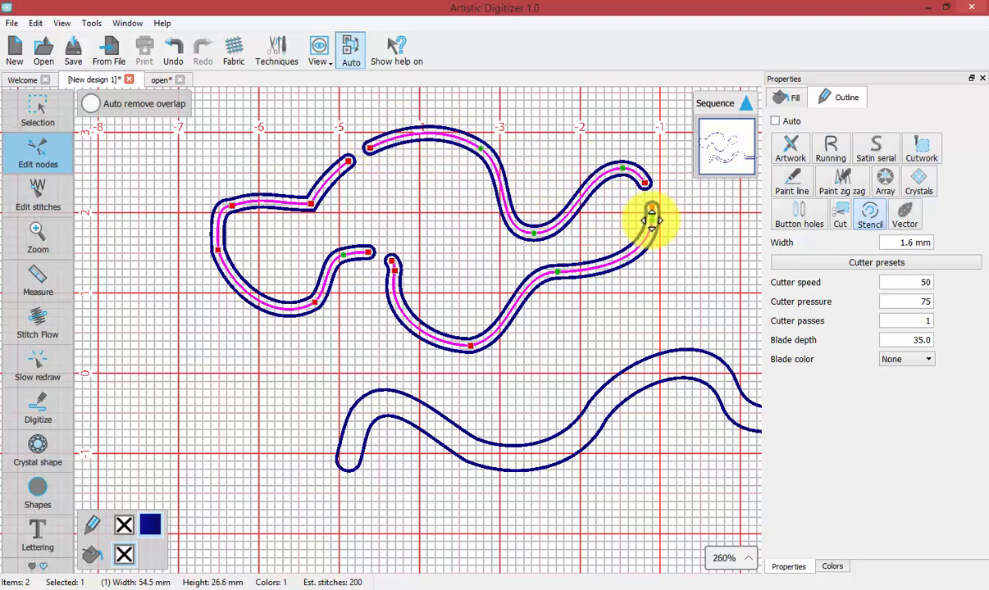
mouse_move(36, 104)
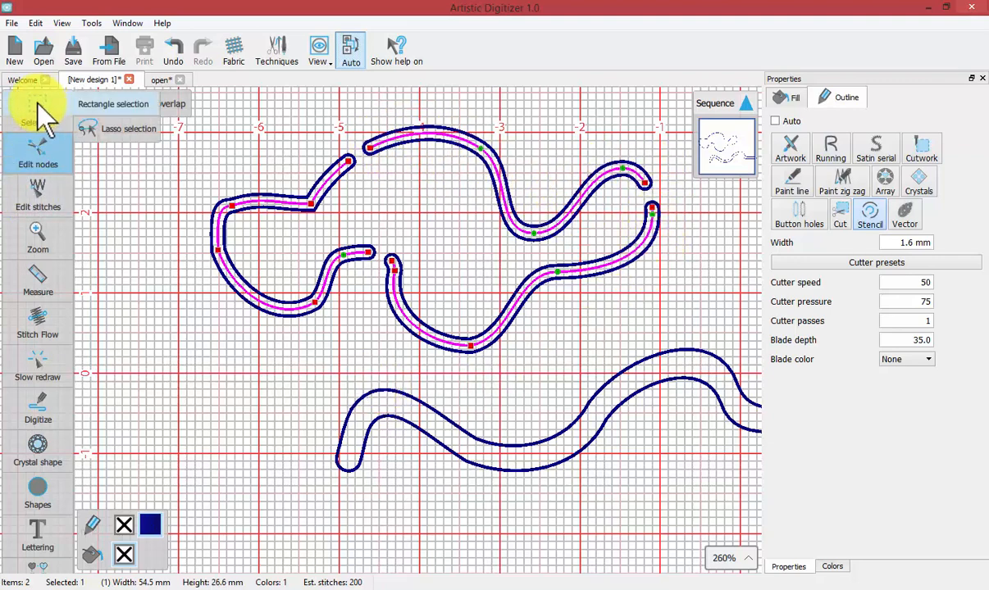
click(37, 105)
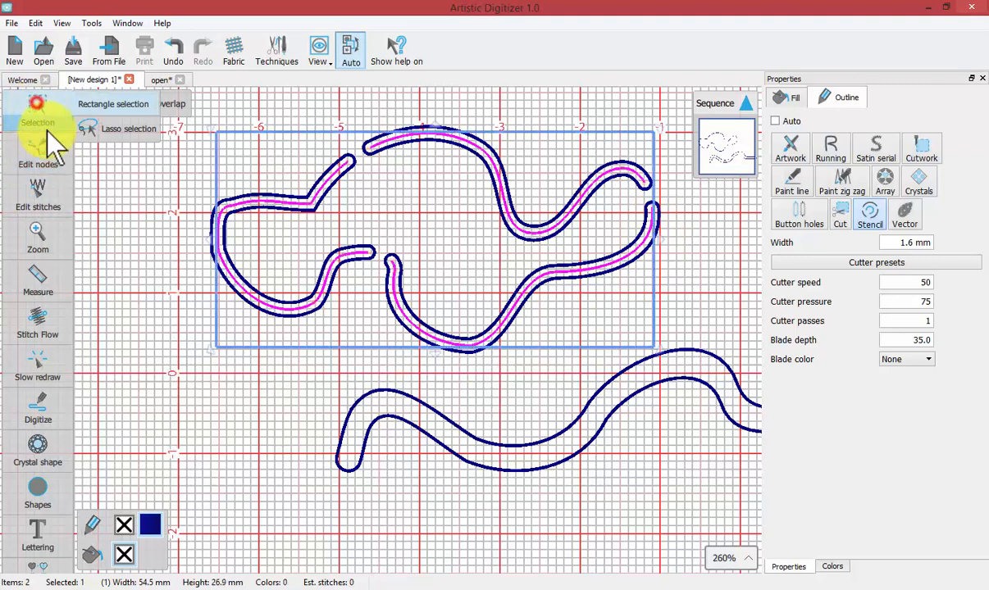
click(156, 241)
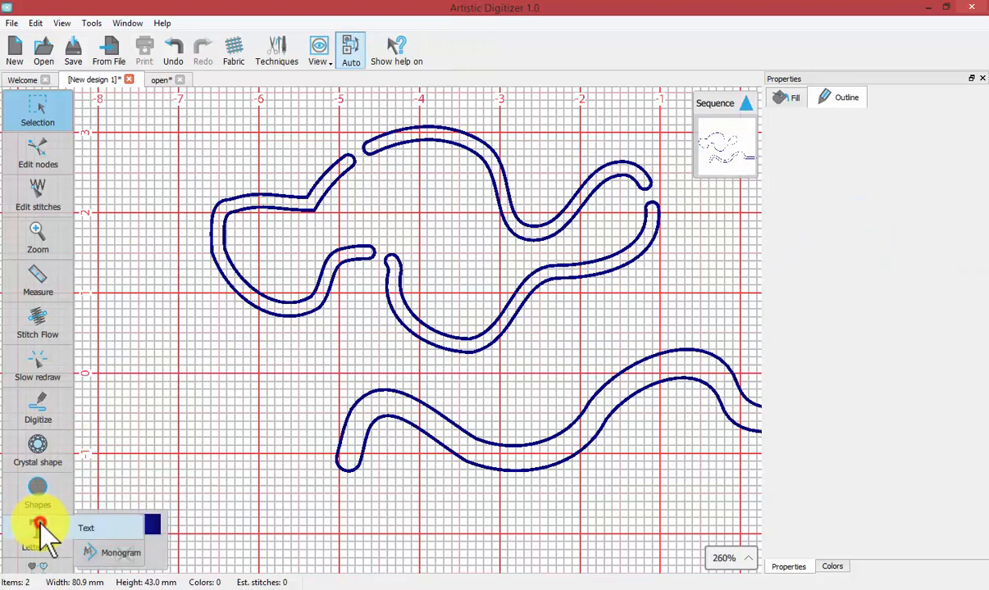
- Add the lettering text "TC" starting just left of the bridged shape
click(38, 532)
click(129, 223)
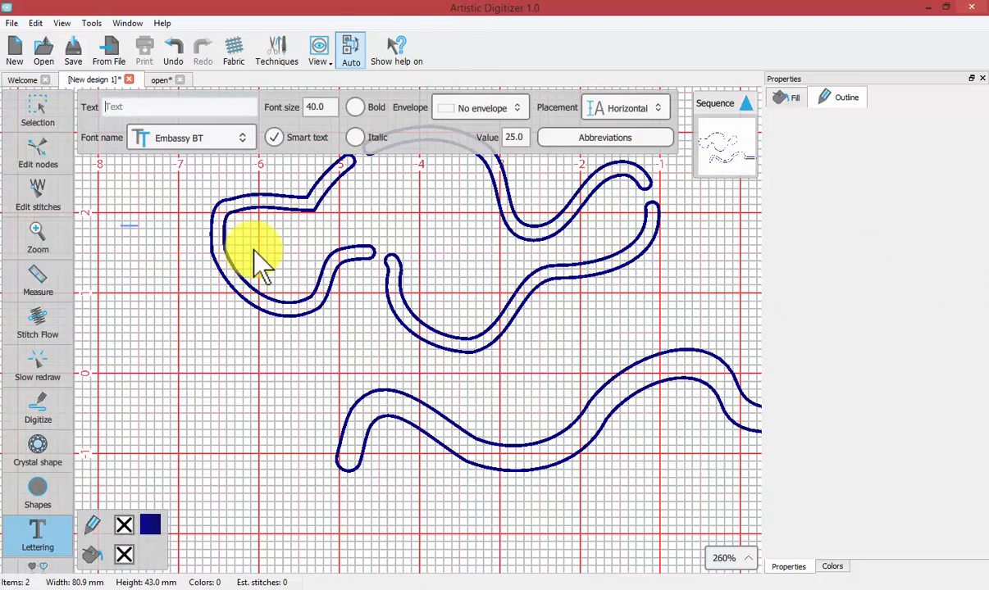
text(TC)
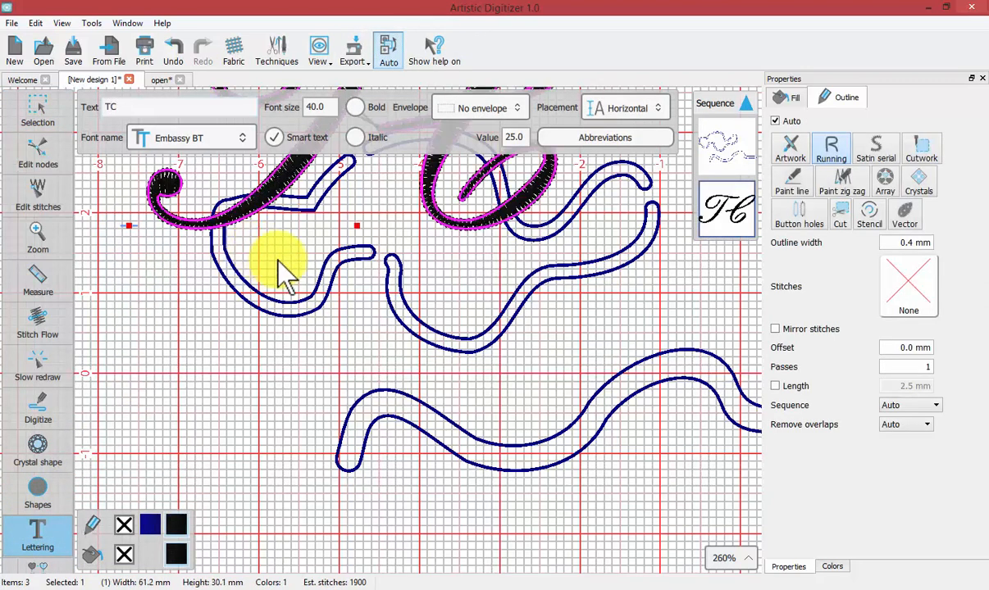
- Move the TC lettering into the empty area above the bridged shape, to X -51.3 mm and Y 56.8 mm
scroll(283, 279, up, 5)
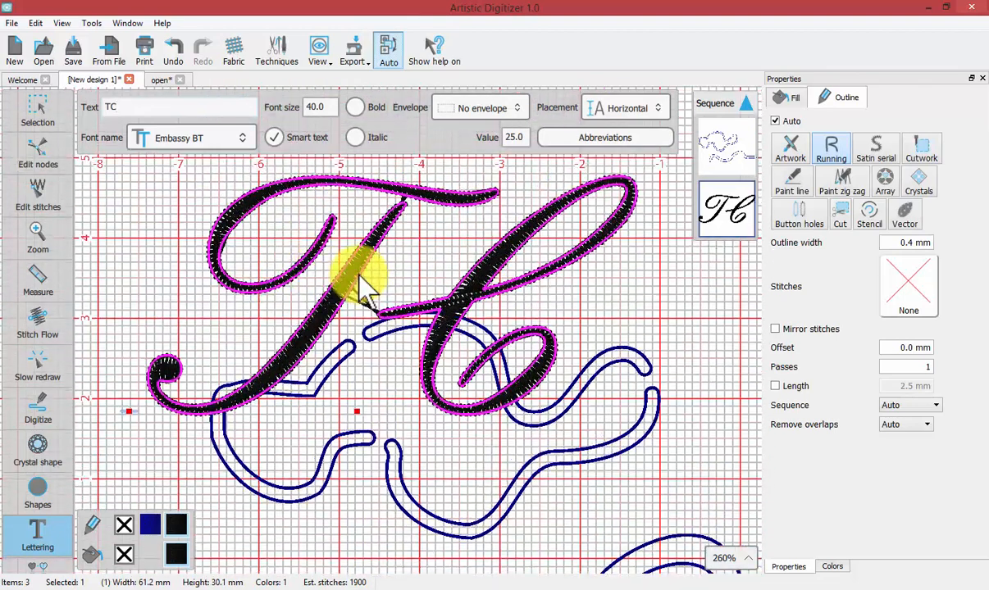
scroll(360, 272, down, 3)
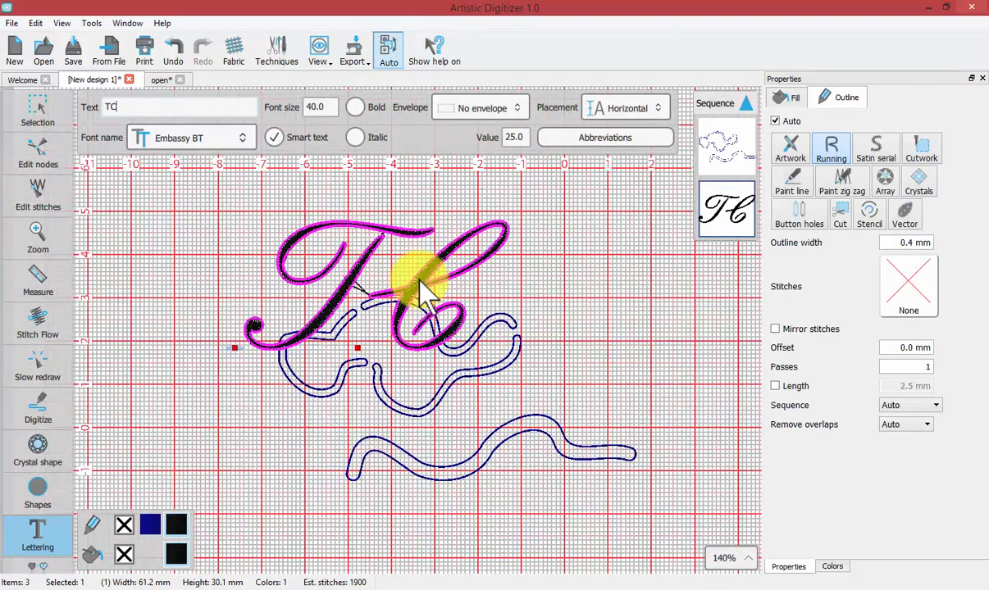
click(34, 104)
click(114, 104)
drag(427, 264, 377, 240)
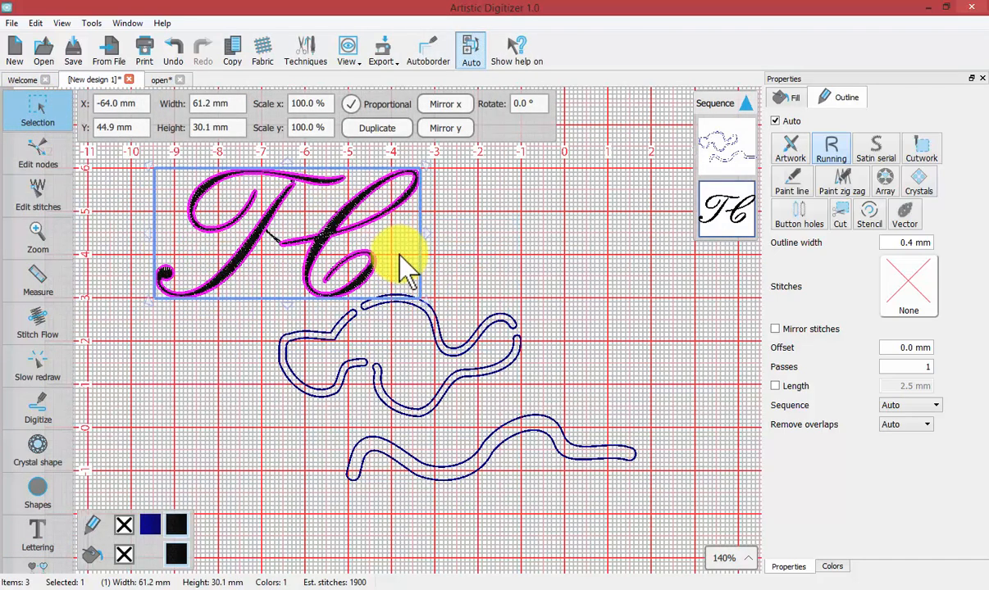
scroll(374, 292, up, 2)
drag(309, 361, 364, 309)
- Remove the TC lettering's fill, change its outline to Cut, and deselect it
click(123, 554)
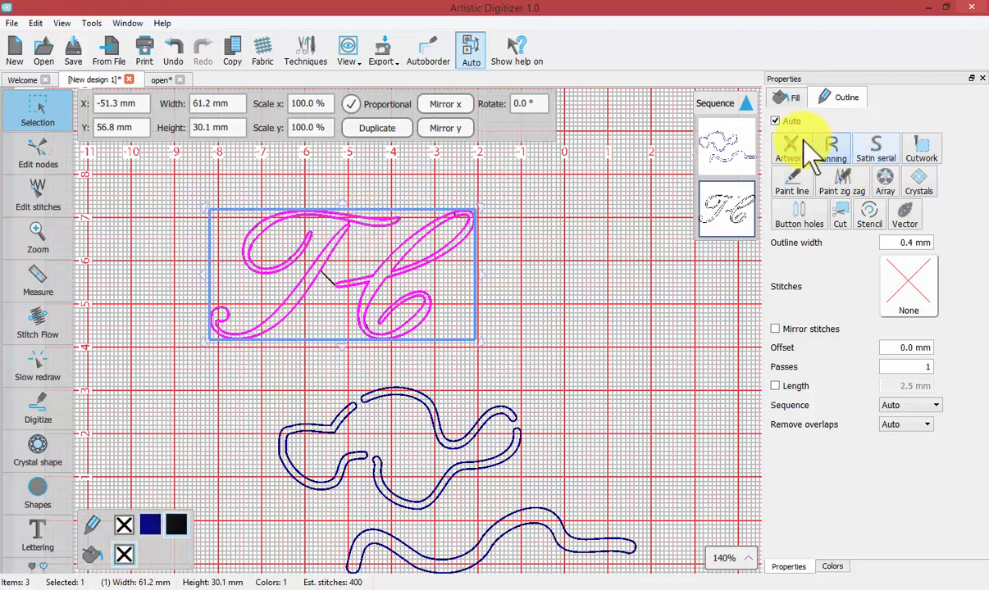
click(840, 217)
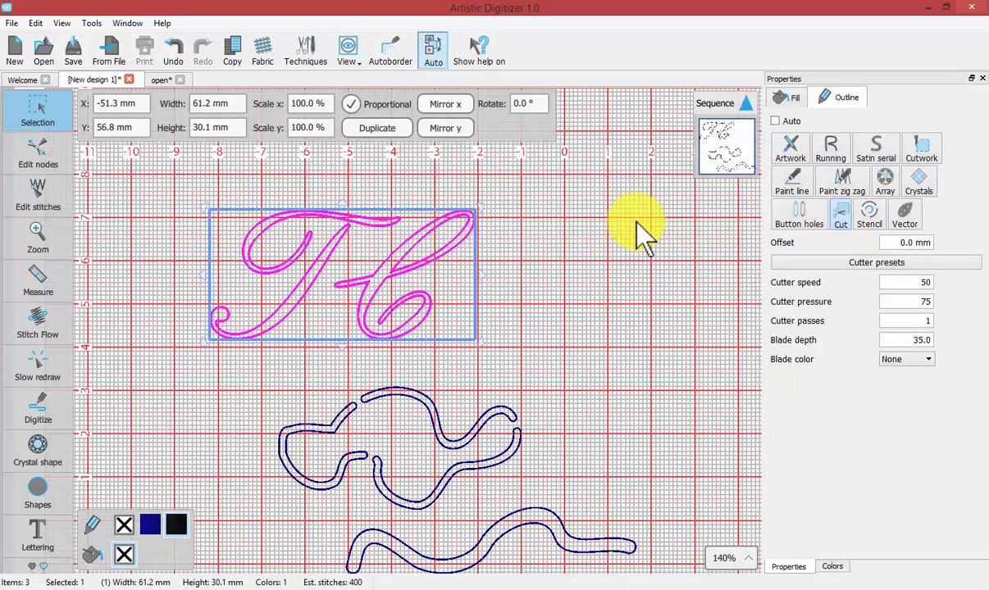
click(519, 214)
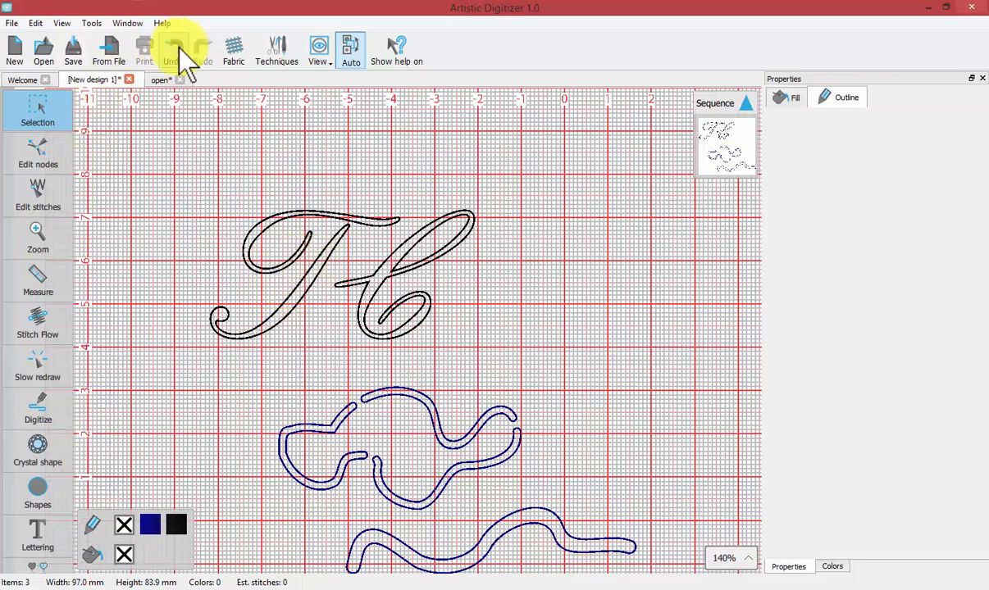
- Select the TC lettering and change its font to xpg053
click(428, 334)
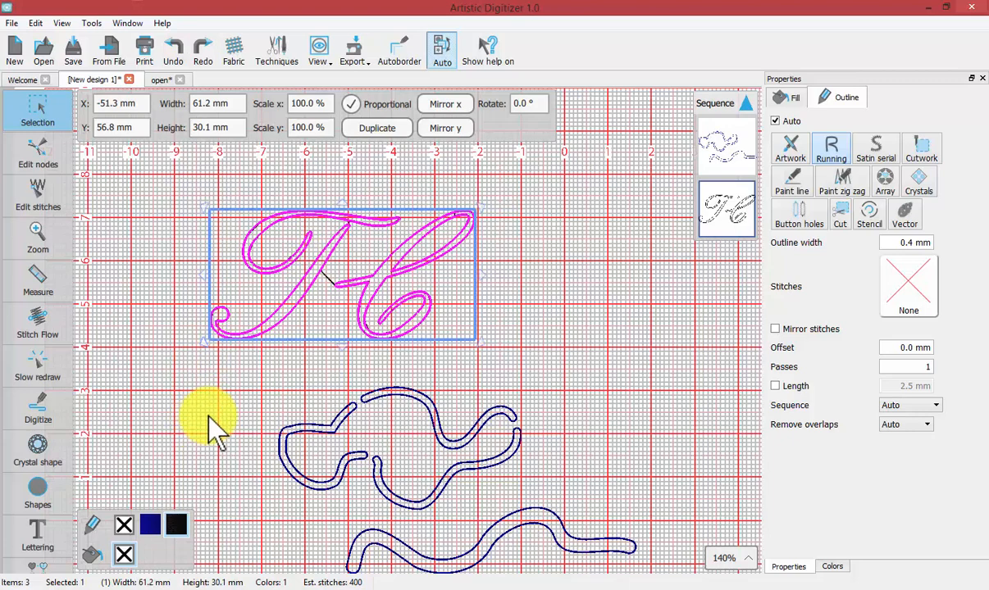
click(37, 537)
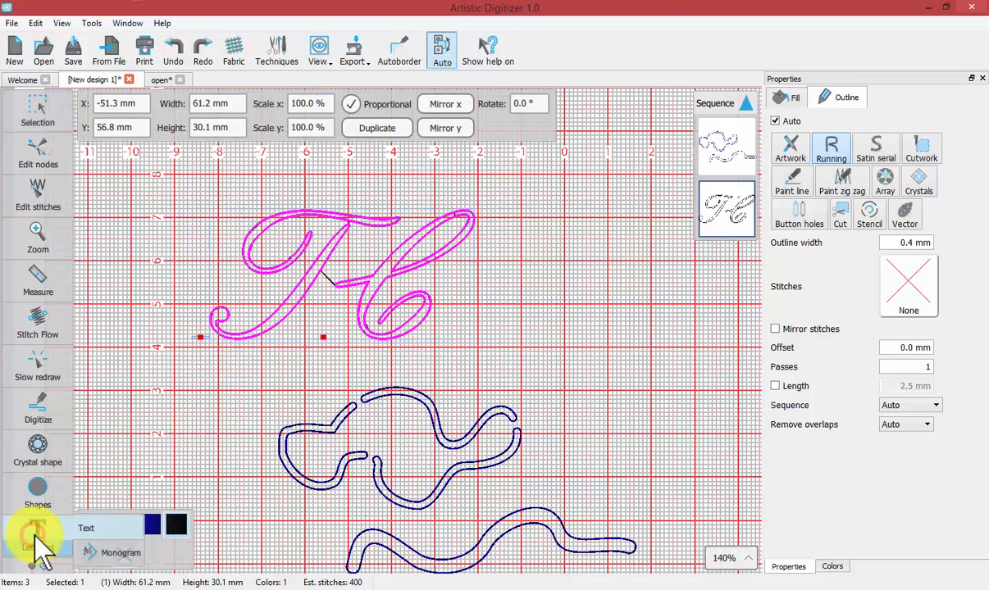
click(86, 528)
click(220, 138)
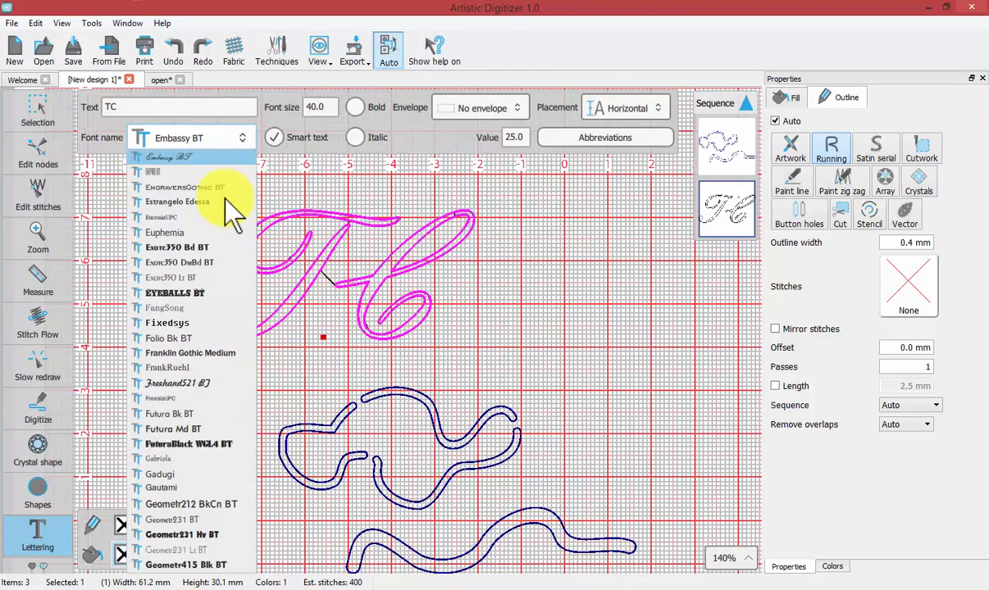
scroll(234, 215, up, 15)
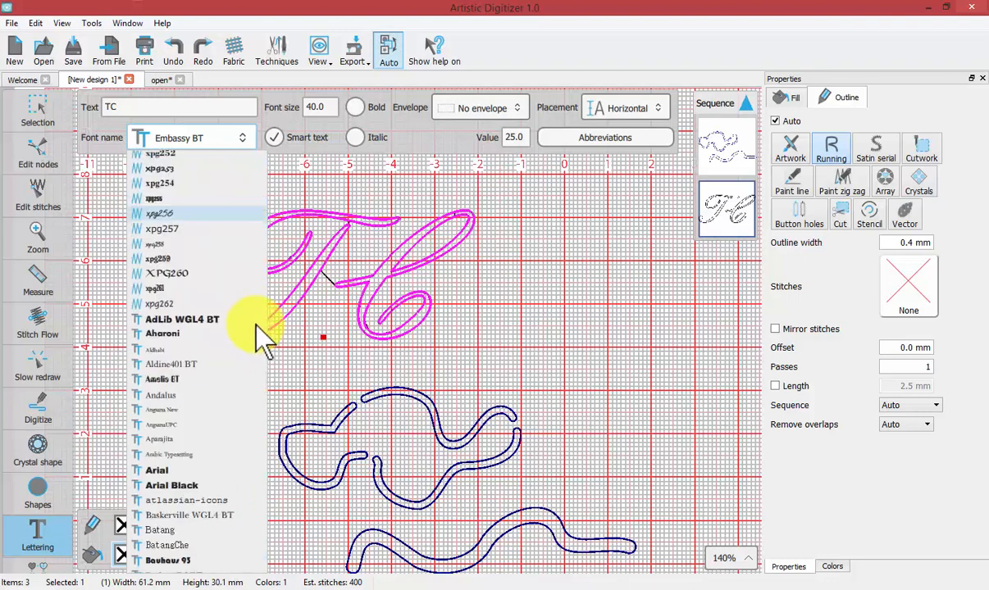
scroll(247, 309, up, 20)
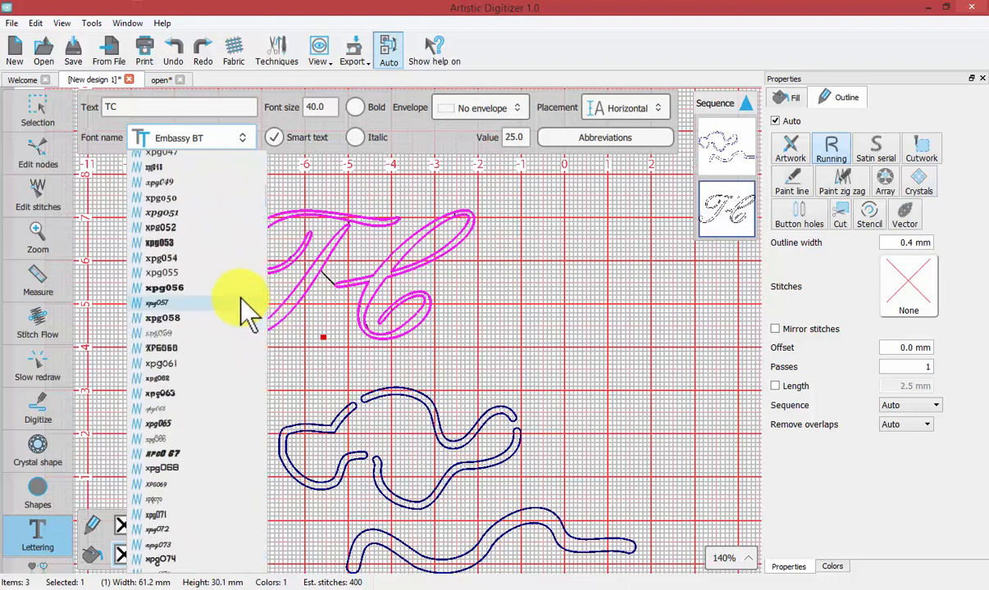
scroll(246, 312, up, 3)
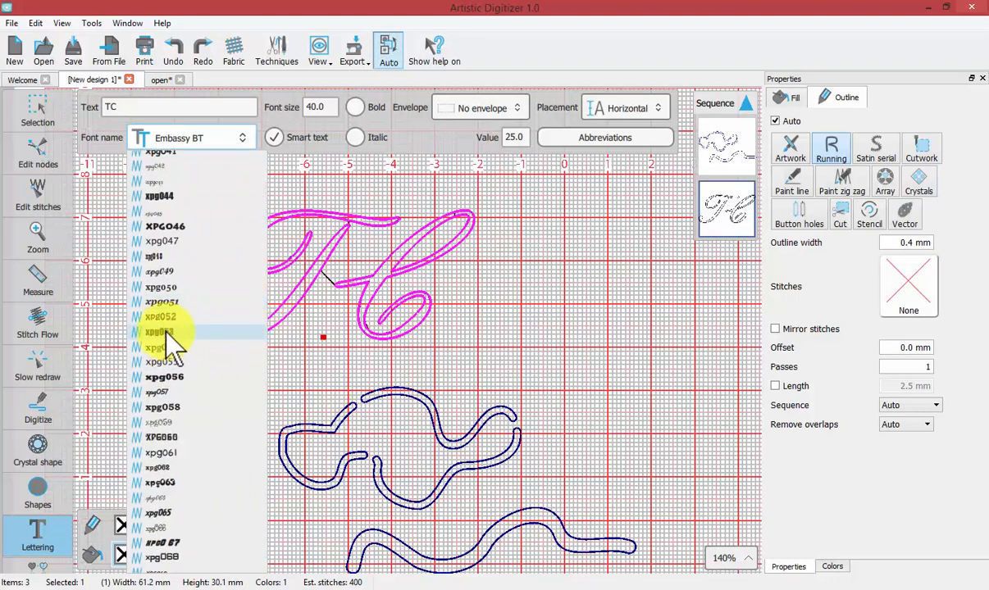
click(168, 332)
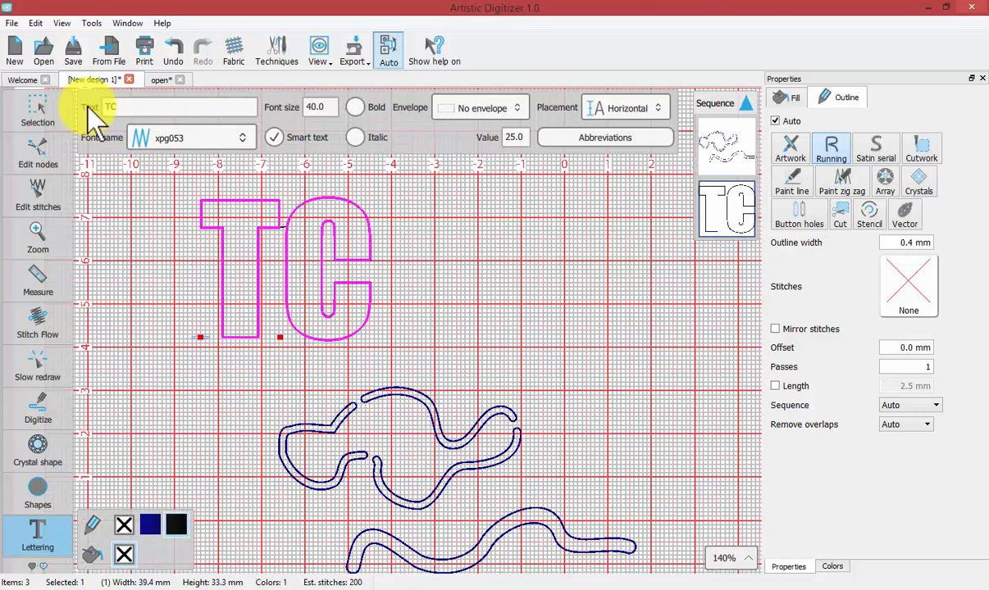
- Change the TC lettering's outline to Stencil
mouse_move(25, 97)
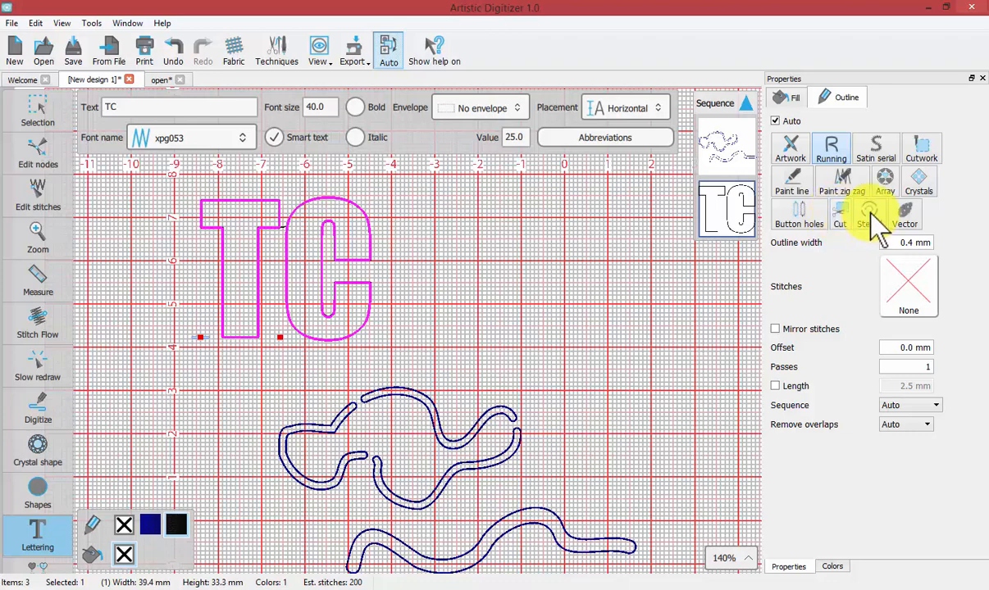
click(869, 215)
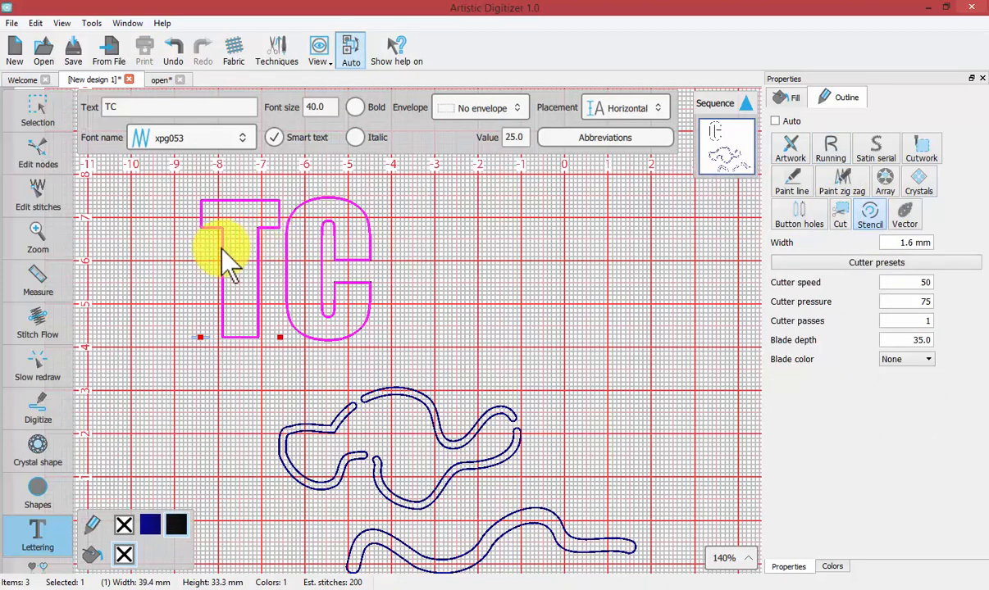
scroll(221, 248, up, 2)
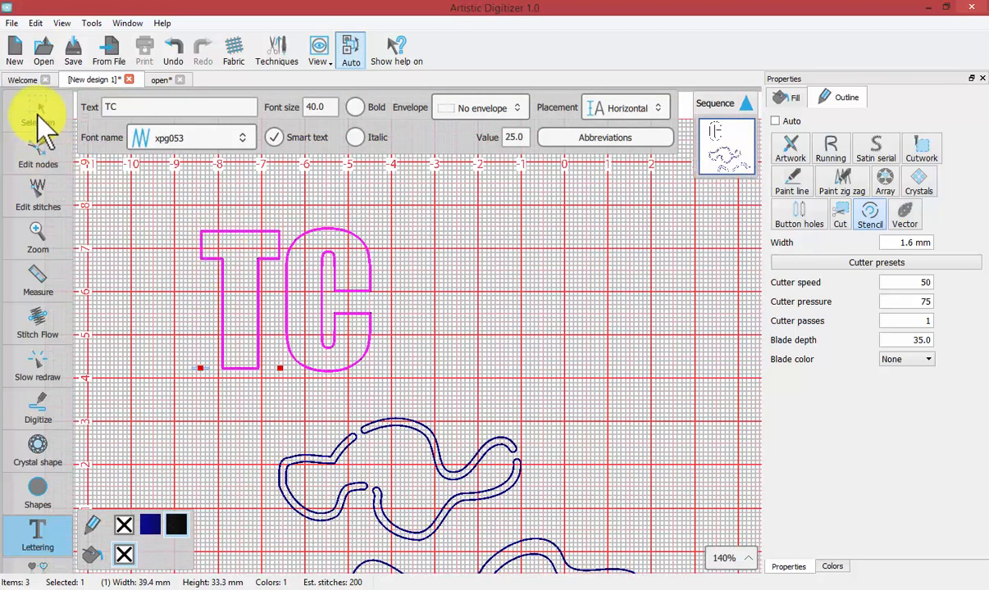
- Try to add a stencil bridge to the outer left edge of the C while the lettering is one object
click(37, 113)
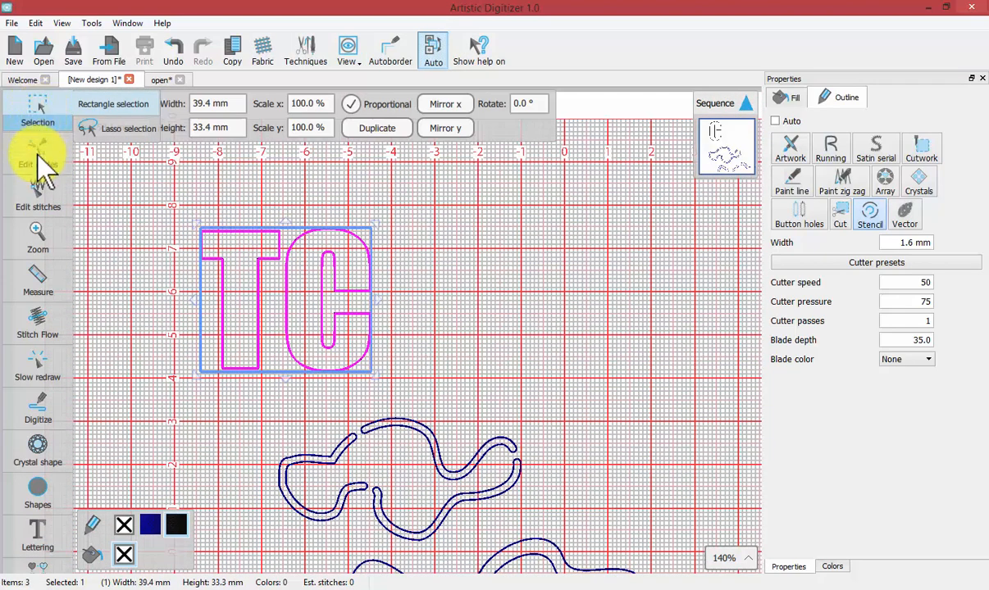
click(34, 148)
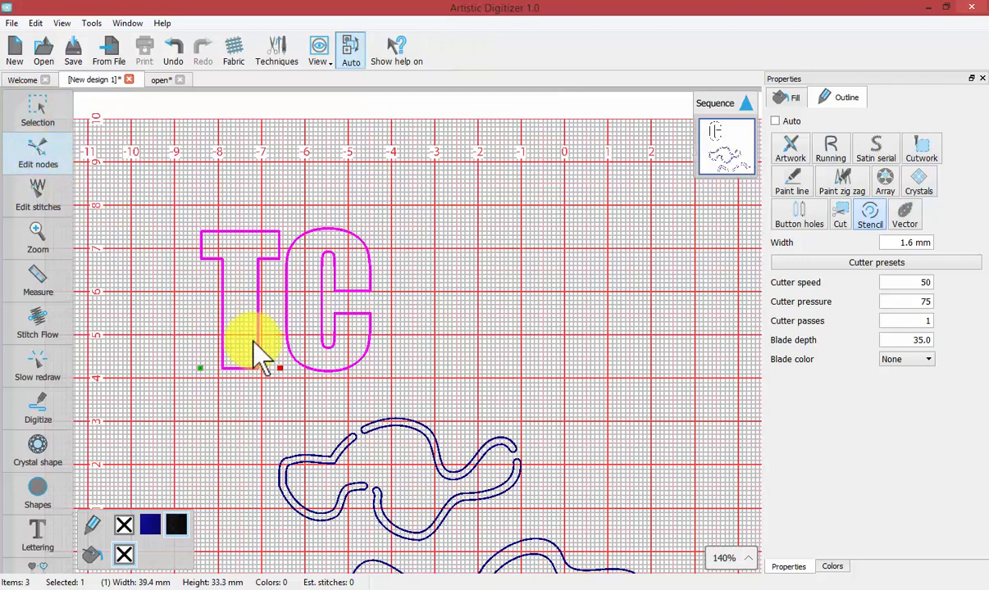
mouse_move(280, 369)
mouse_down()
mouse_move(295, 370)
mouse_move(280, 370)
mouse_move(282, 352)
mouse_up()
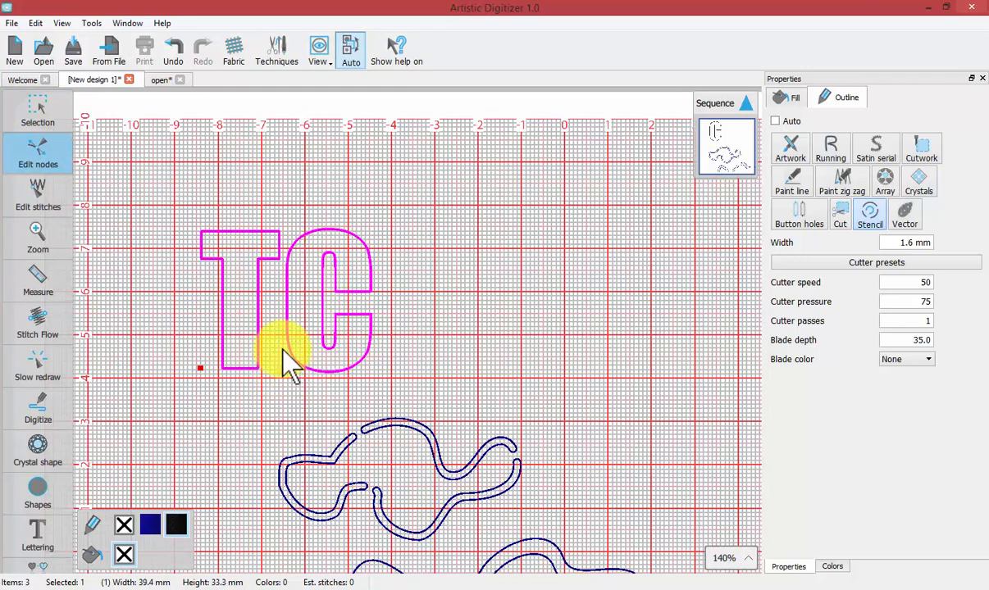
right_click(287, 274)
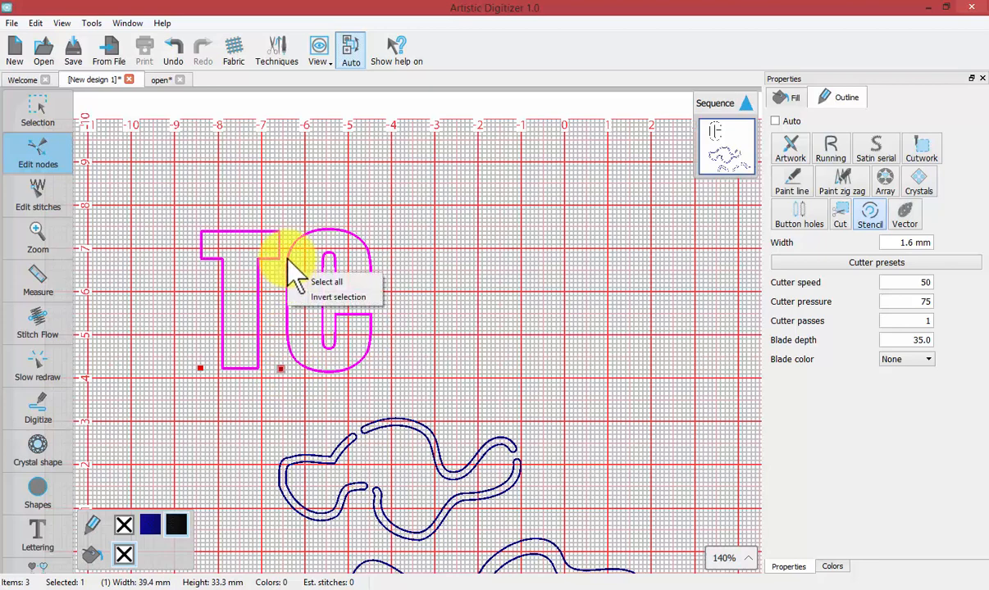
click(435, 246)
- Break the TC lettering apart into separate letters and deselect everything
click(38, 108)
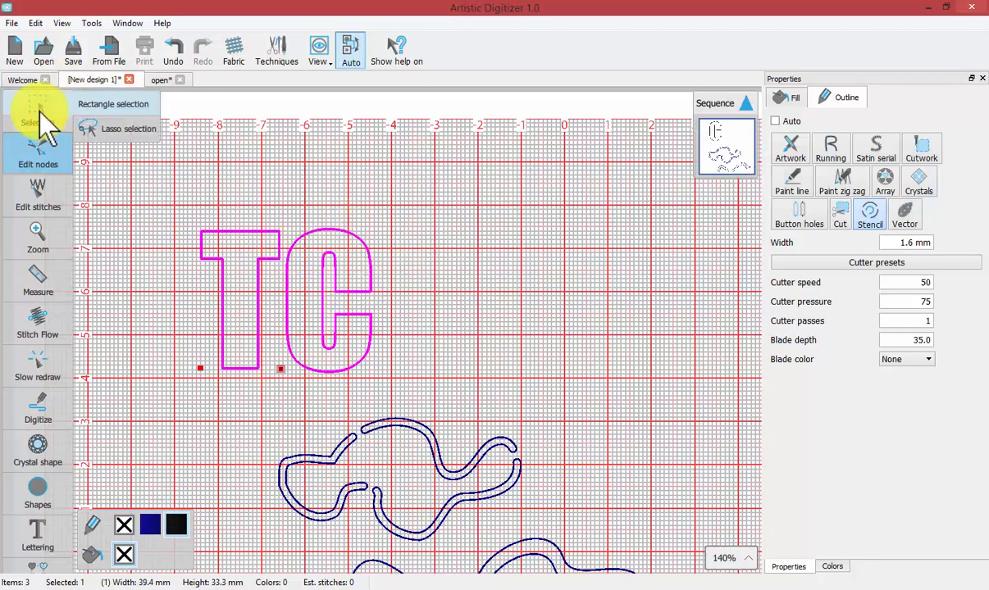
right_click(289, 275)
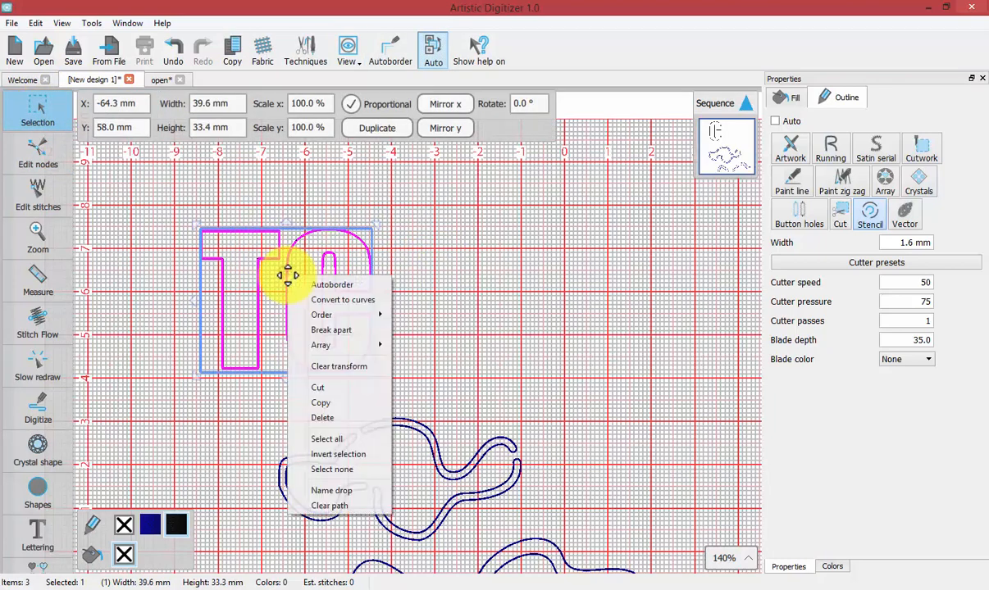
click(351, 330)
click(470, 306)
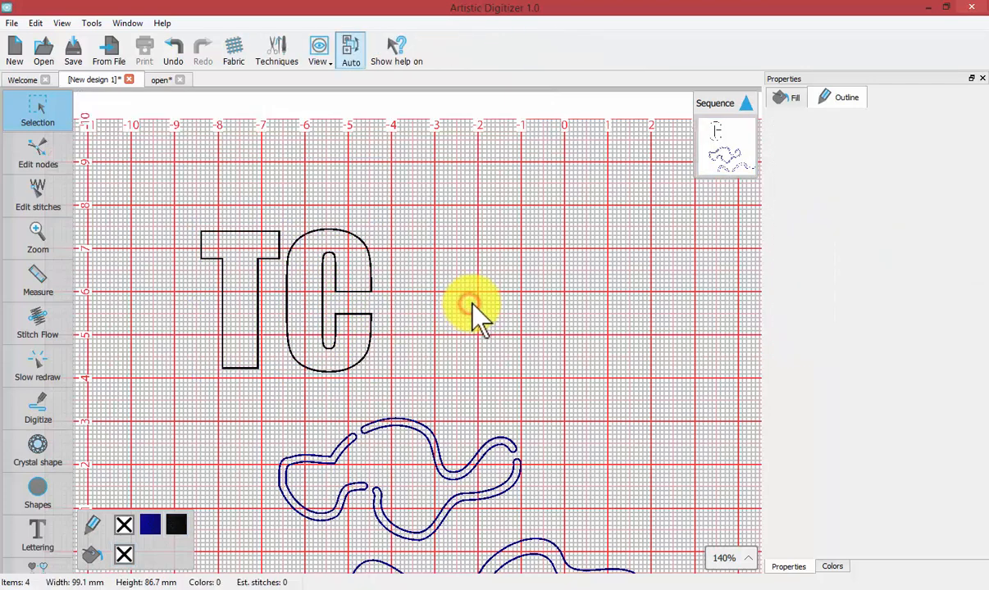
- Add a stencil bridge on each side of the letter T's stem, opposite each other at about mid-height
click(259, 266)
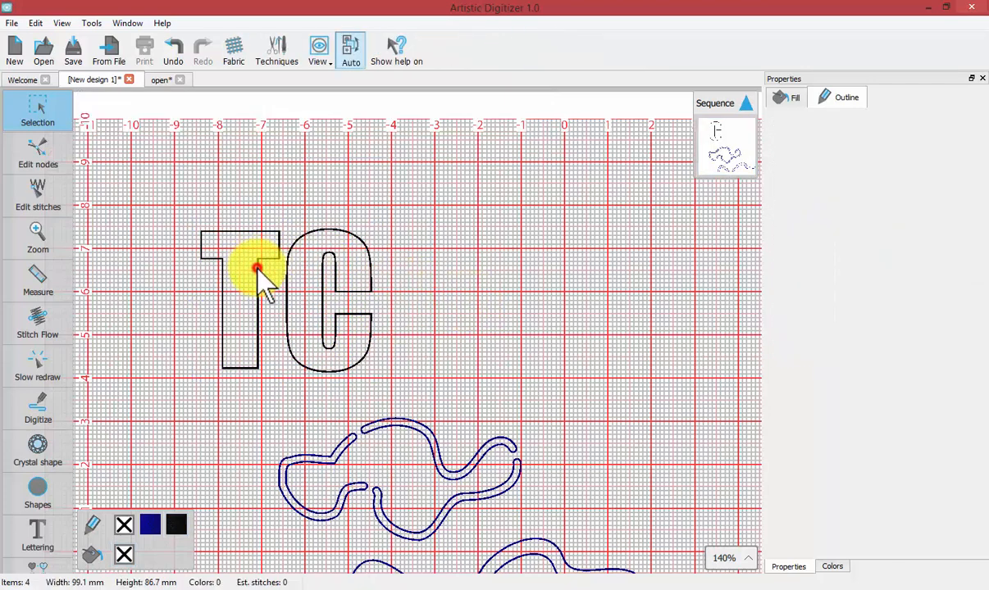
click(32, 152)
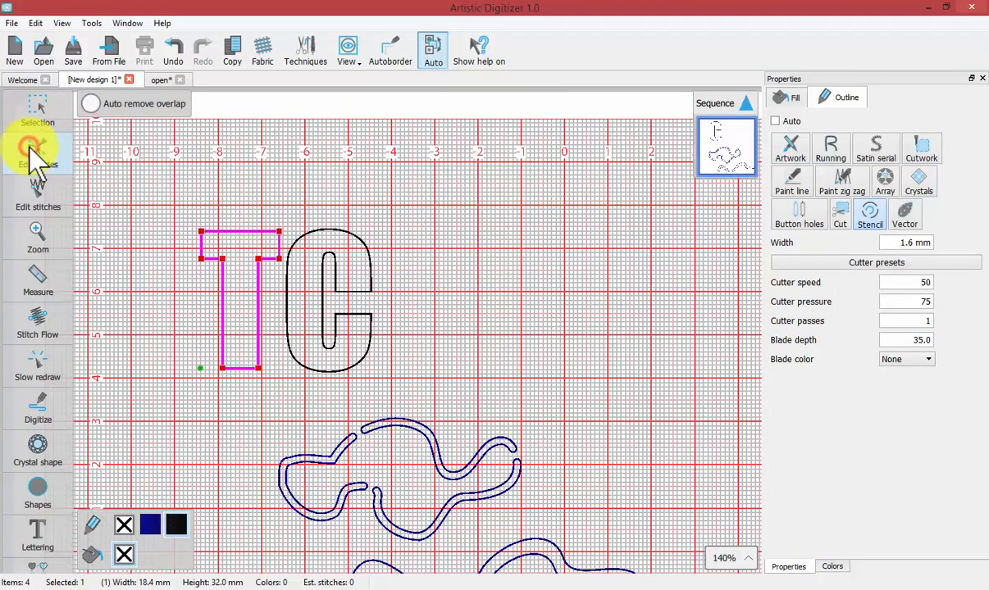
click(259, 292)
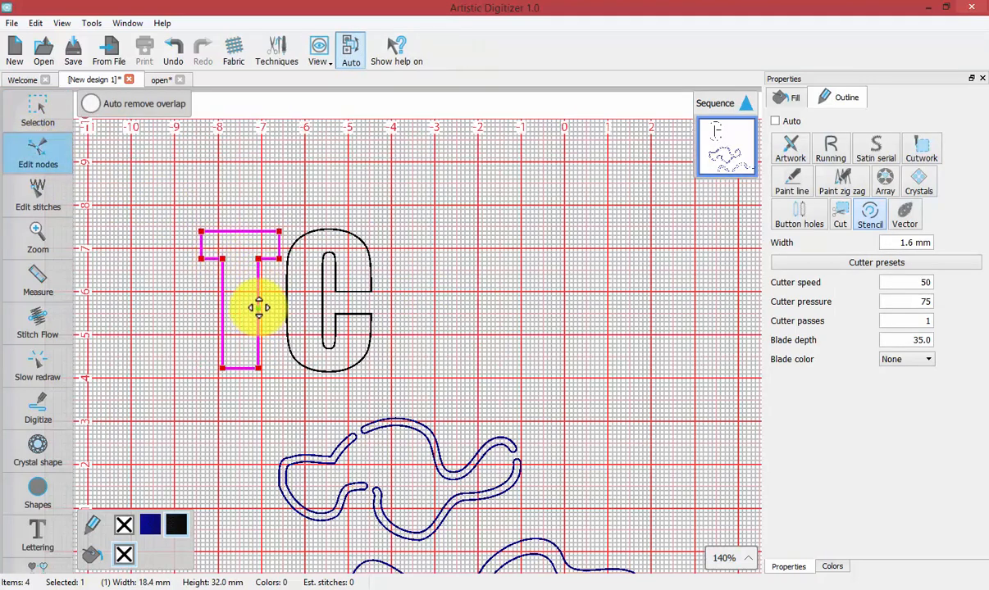
right_click(258, 307)
click(310, 368)
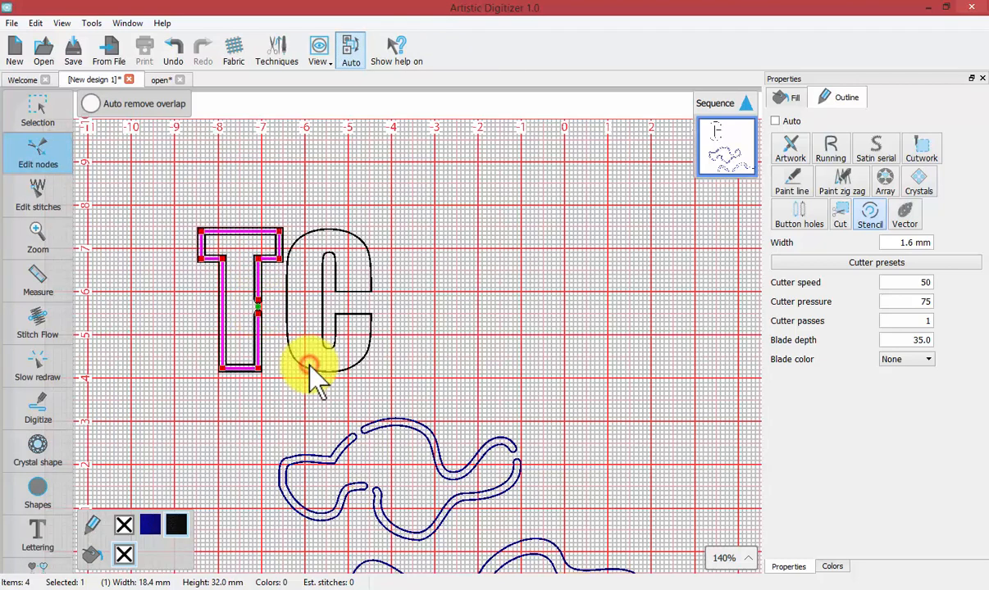
right_click(224, 307)
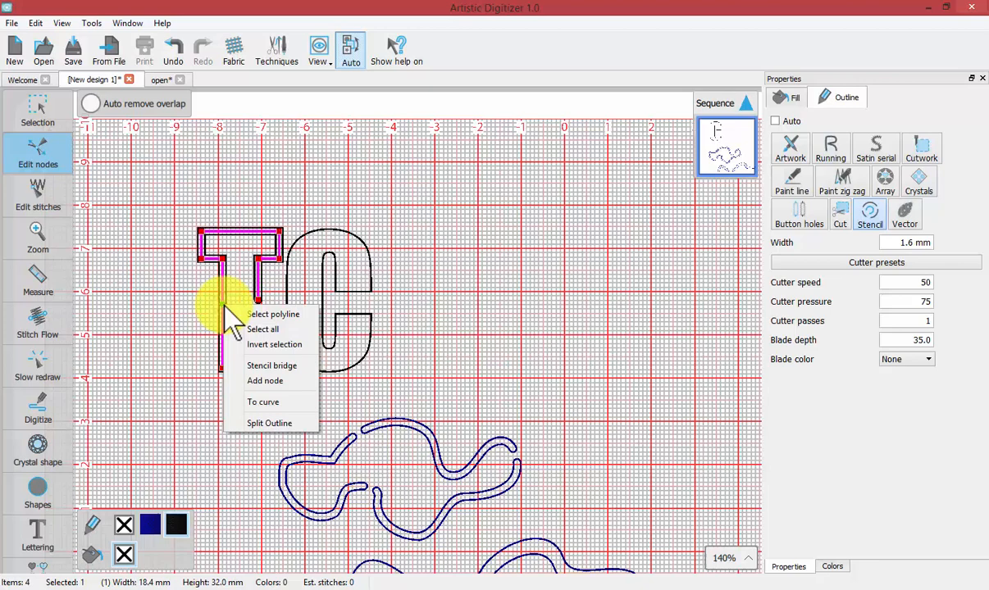
click(260, 366)
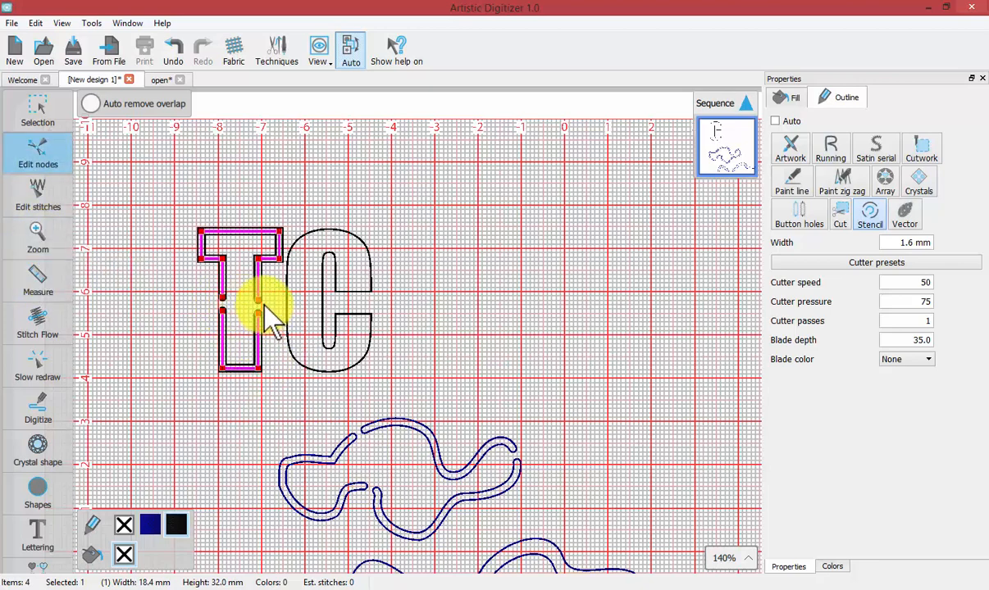
- Select the letter C, switch its outline to Cut and set it back to Stencil
drag(170, 220, 422, 404)
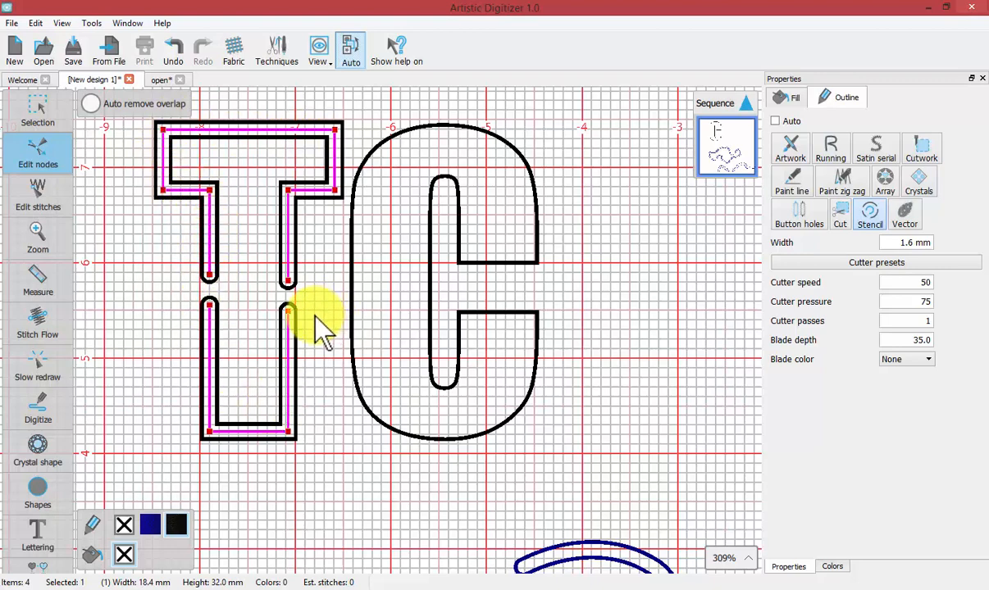
click(200, 273)
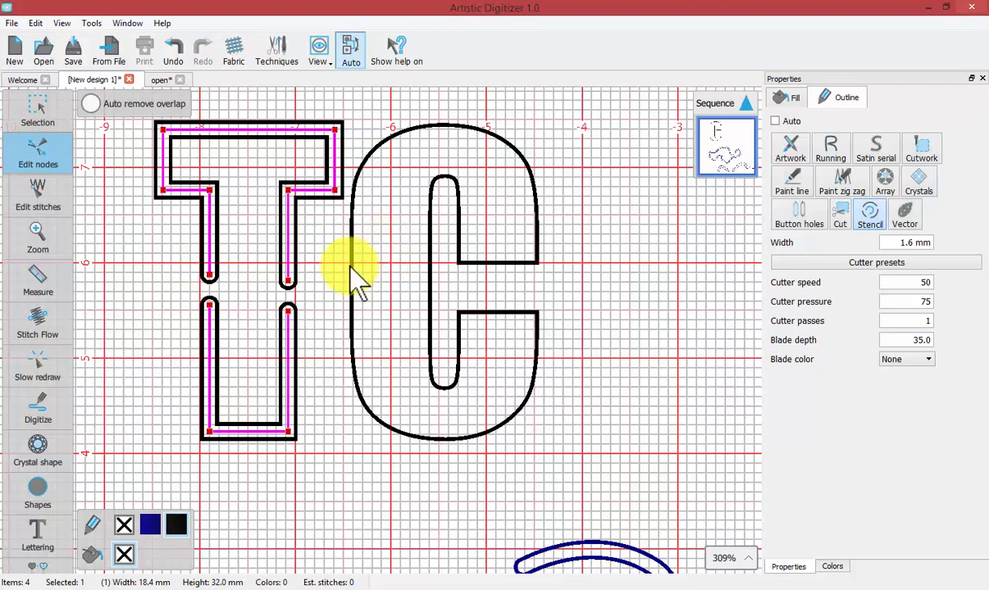
click(35, 108)
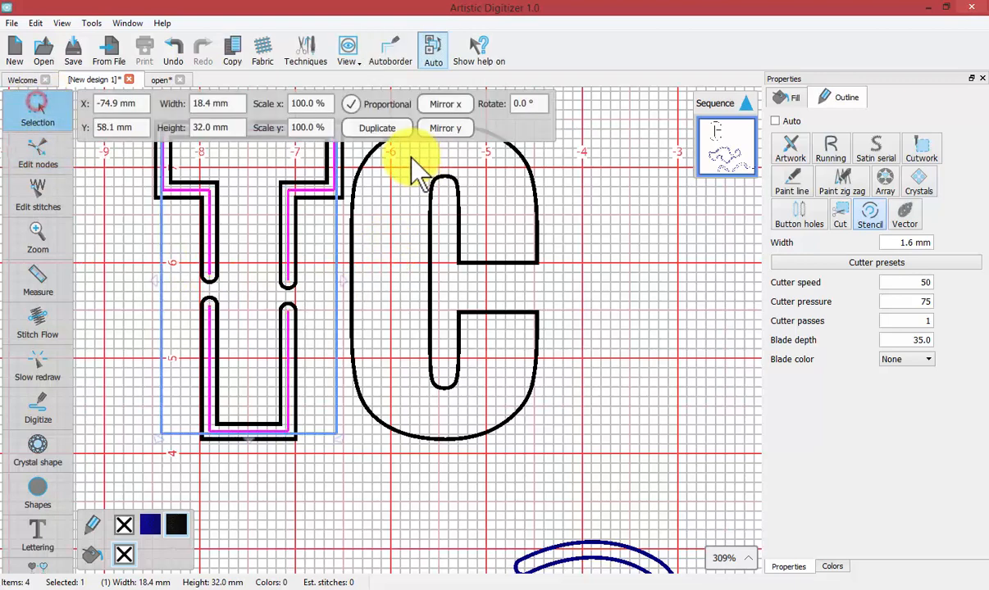
click(537, 206)
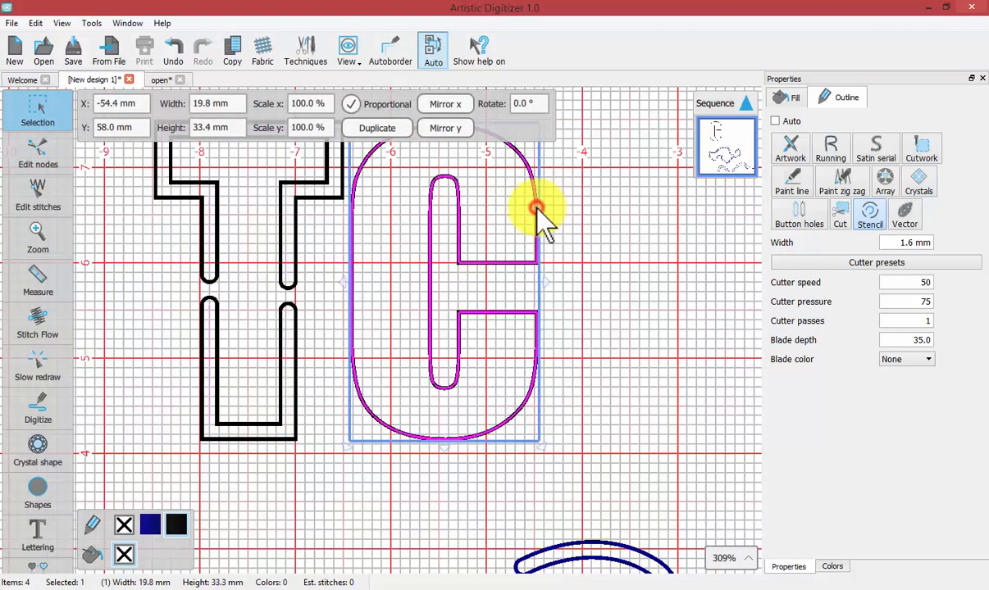
click(840, 216)
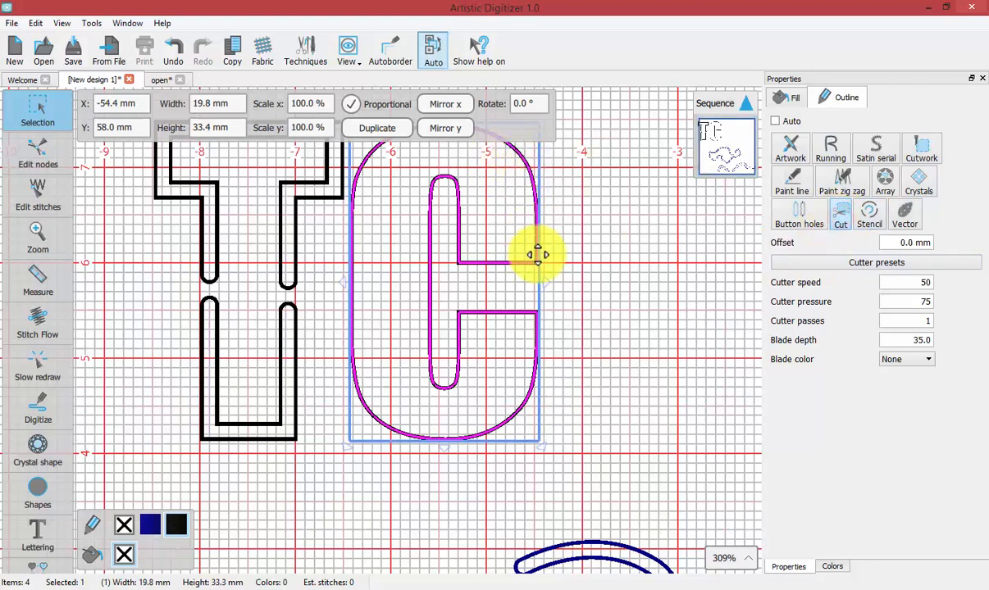
scroll(503, 239, up, 3)
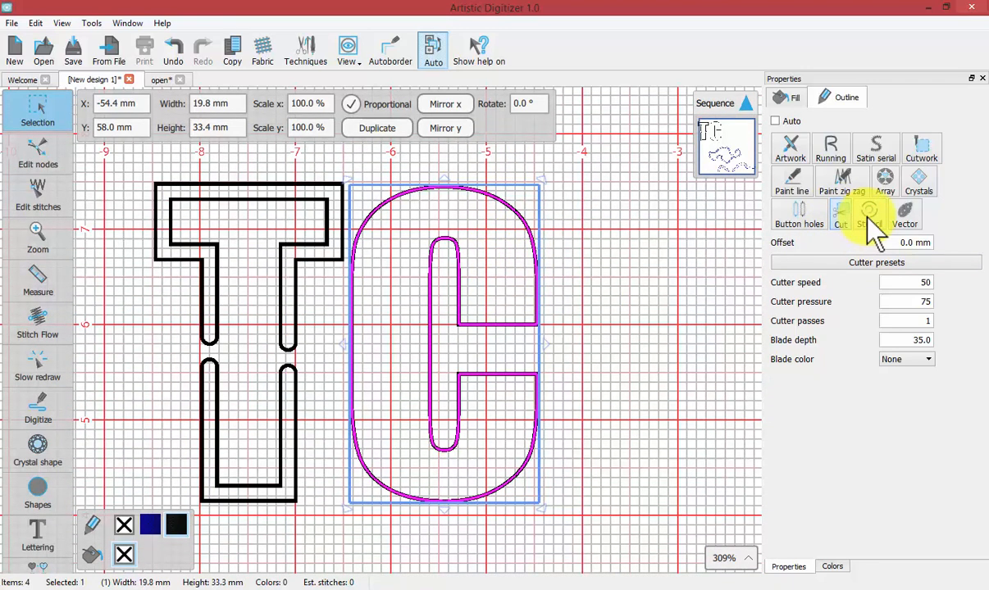
click(869, 214)
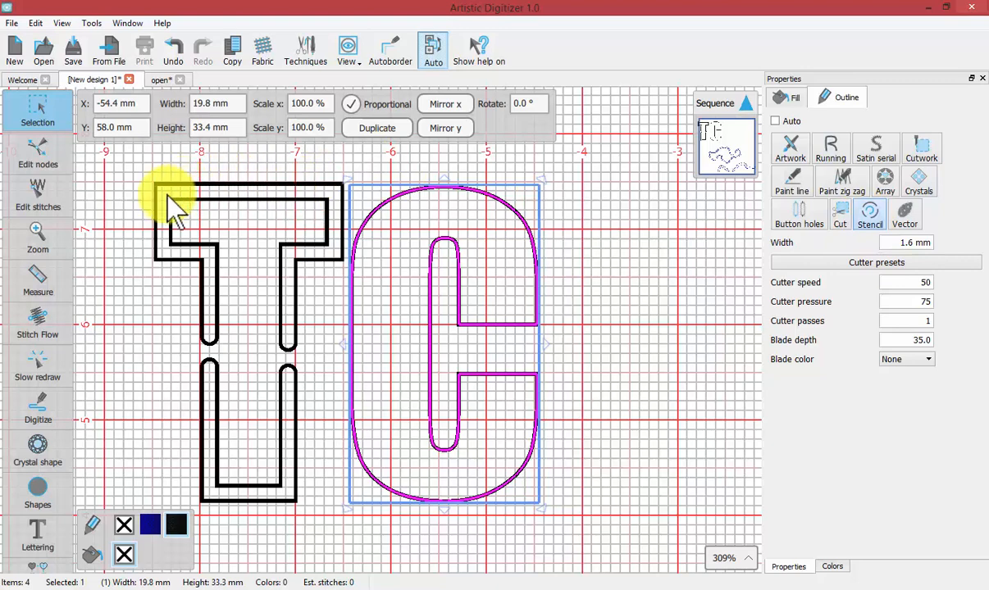
- Add stencil bridges to the letter C's outer left edge and inner left edge at about mid-height
click(41, 152)
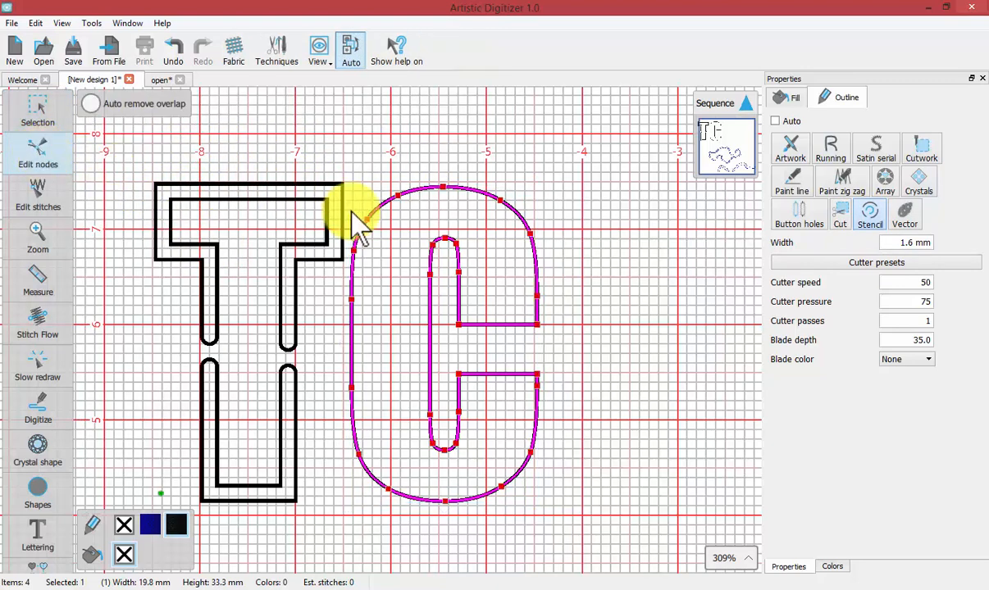
right_click(352, 342)
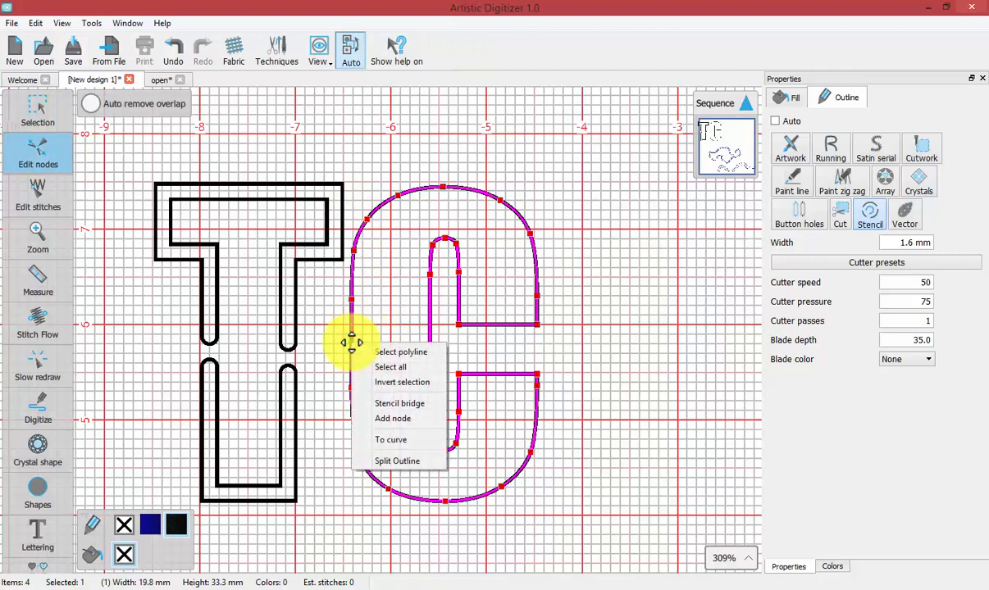
click(401, 403)
click(37, 155)
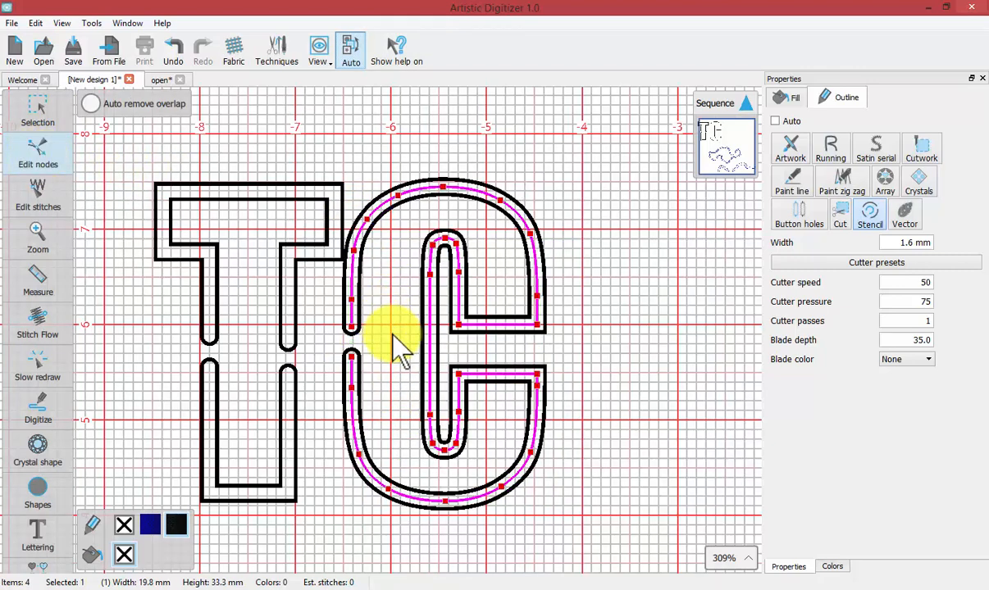
right_click(431, 345)
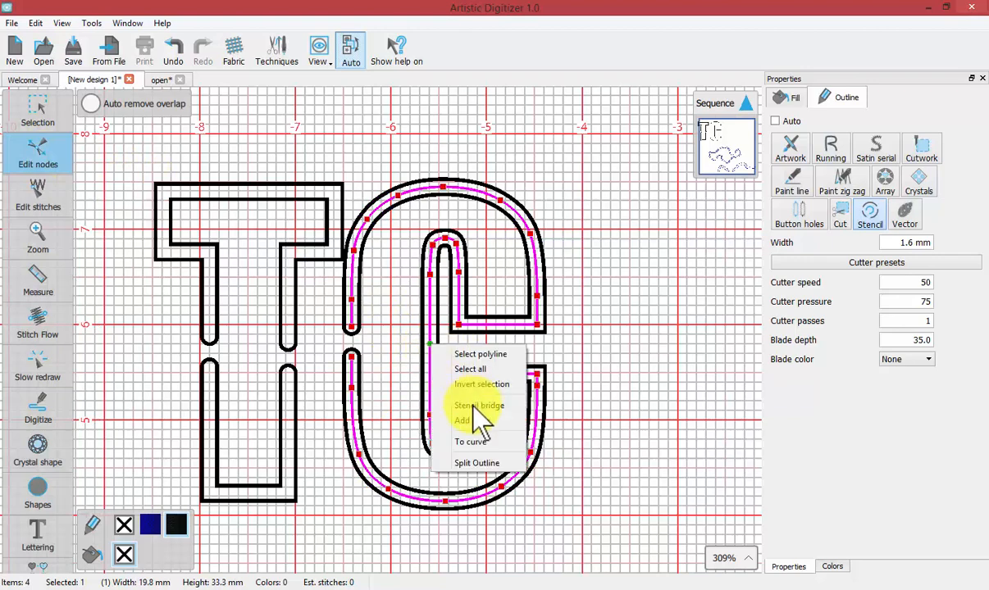
click(474, 405)
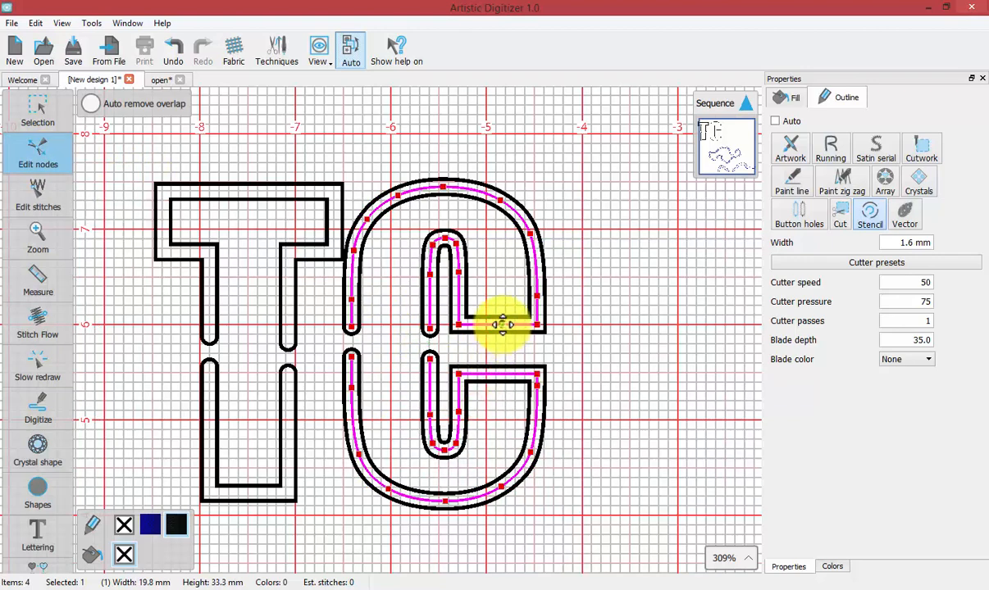
- Add stencil bridges to the letter C's upper and lower horizontal edges at its opening, leave node editing and deselect the letter
right_click(502, 325)
click(551, 386)
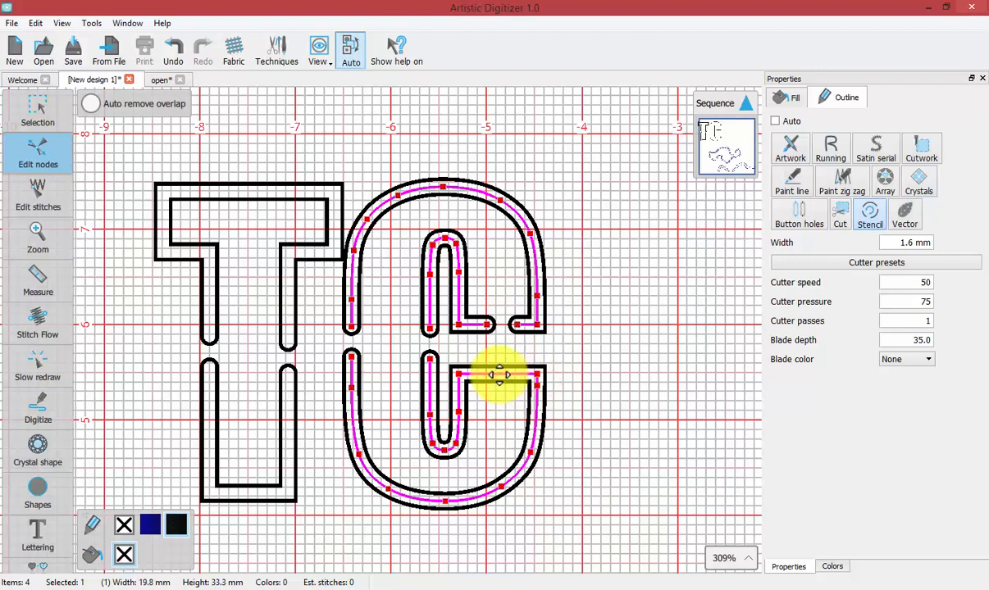
right_click(498, 375)
click(548, 440)
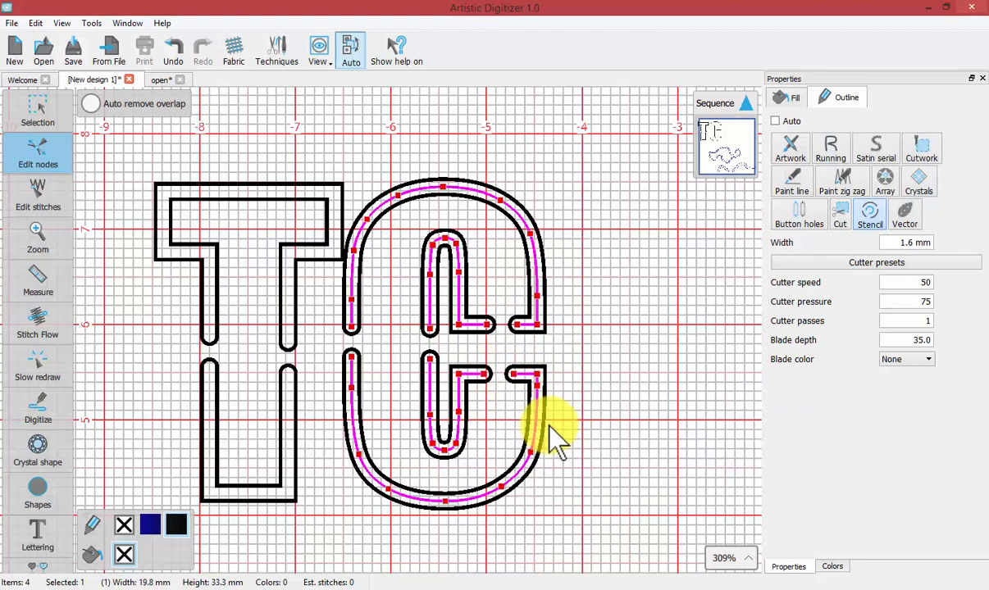
click(34, 97)
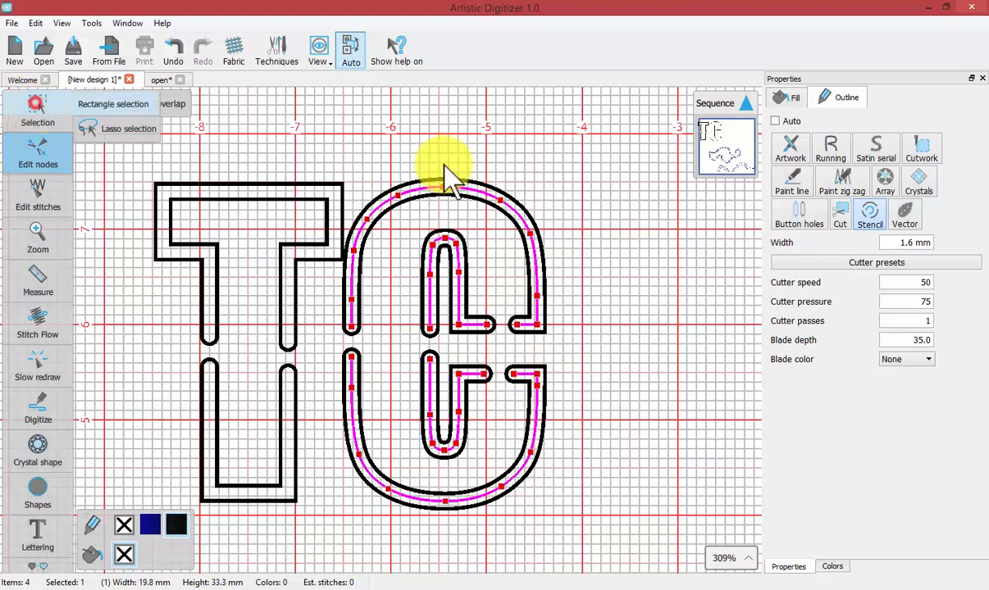
click(594, 177)
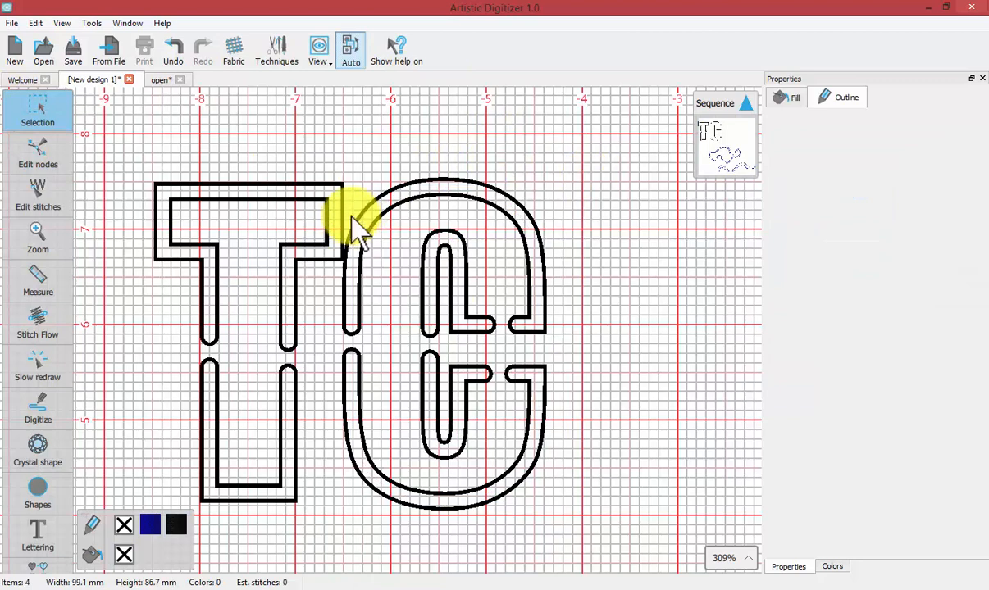